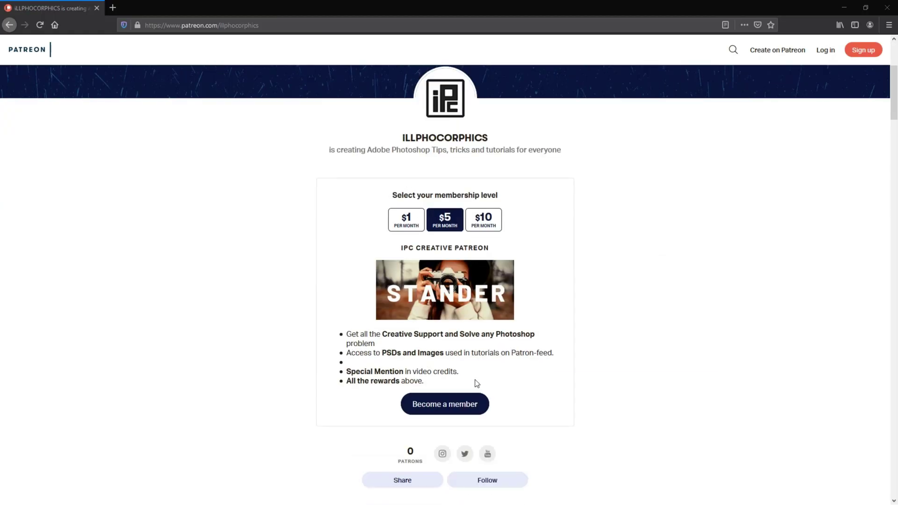
{"action": "scroll", "coordinate": [474, 379], "scroll_direction": "down", "scroll_amount": 2}
{"action": "scroll", "coordinate": [475, 380], "scroll_direction": "up", "scroll_amount": 2}
{"action": "scroll", "coordinate": [535, 397], "scroll_direction": "down", "scroll_amount": 1}
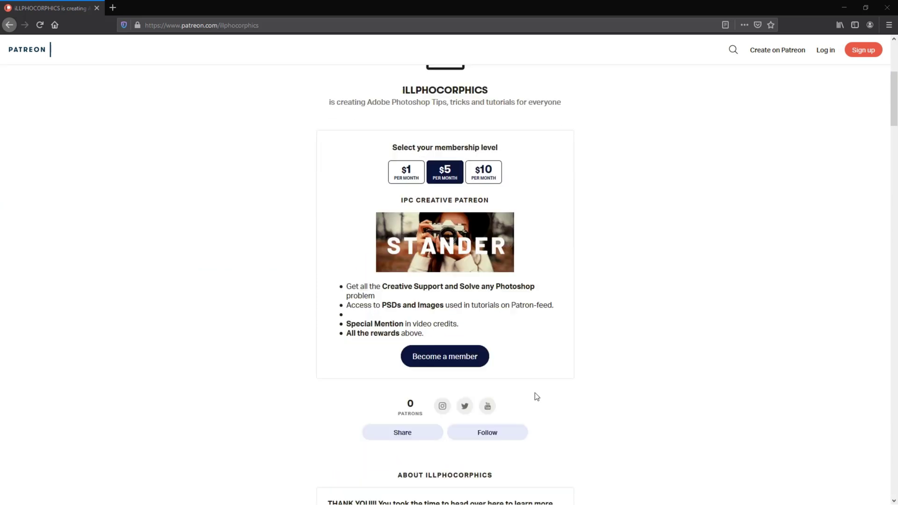
Preview the $1 and $5 Patreon tiers, then show the $10 IPC Celebrity tier rewards.
{"action": "left_click", "coordinate": [401, 175]}
{"action": "left_click", "coordinate": [452, 186]}
{"action": "left_click", "coordinate": [484, 175]}
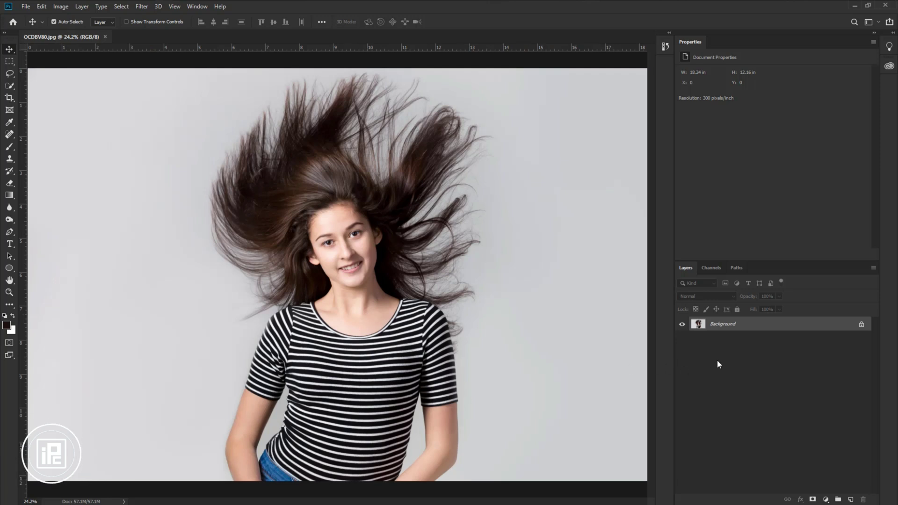
Create a Background copy layer from the windblown-hair photo's Background layer.
{"action": "left_click_drag", "start_coordinate": [770, 328], "coordinate": [850, 498]}
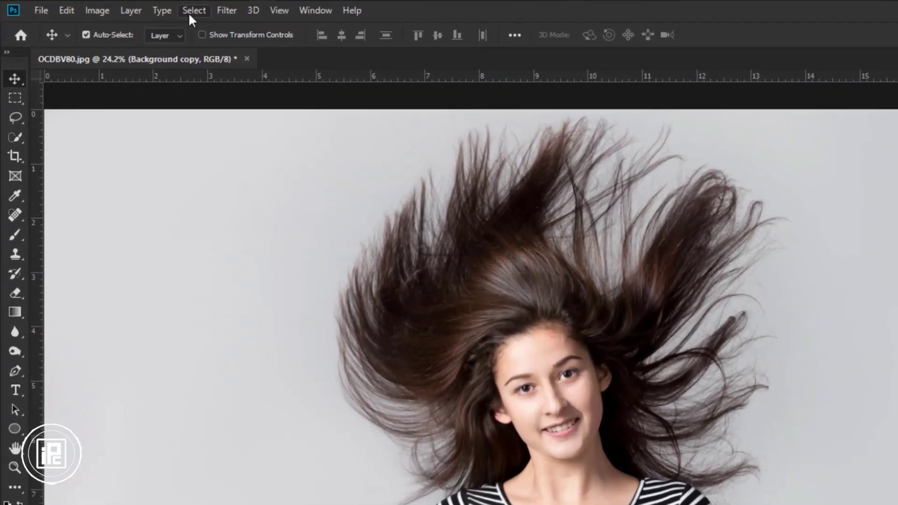
Use Color Range to select the grey backdrop, sampling it twice and raising Fuzziness to about 56.
{"action": "left_click", "coordinate": [120, 7]}
{"action": "left_click", "coordinate": [245, 157]}
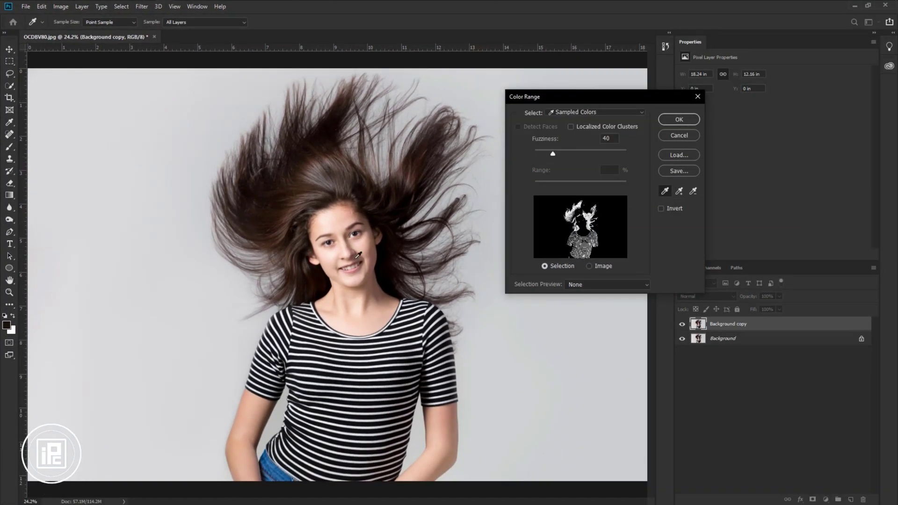
{"action": "left_click", "coordinate": [154, 236]}
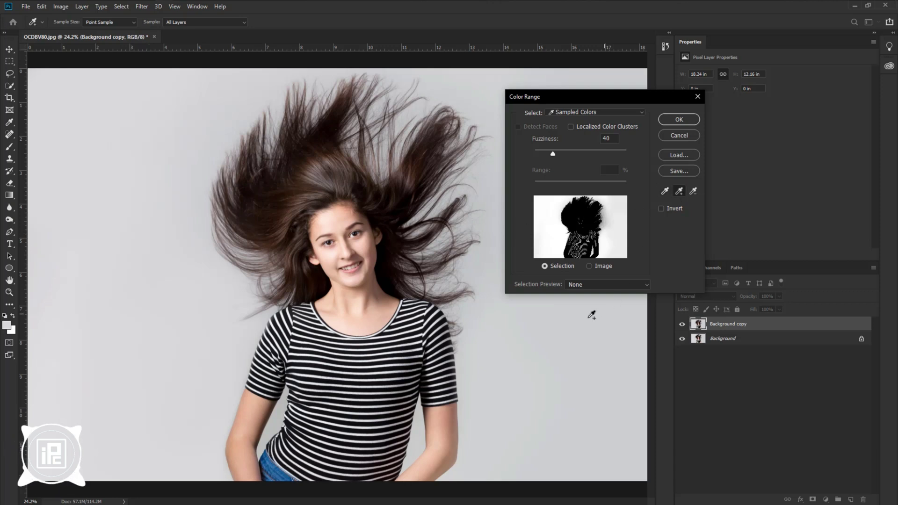
{"action": "left_click", "coordinate": [524, 316]}
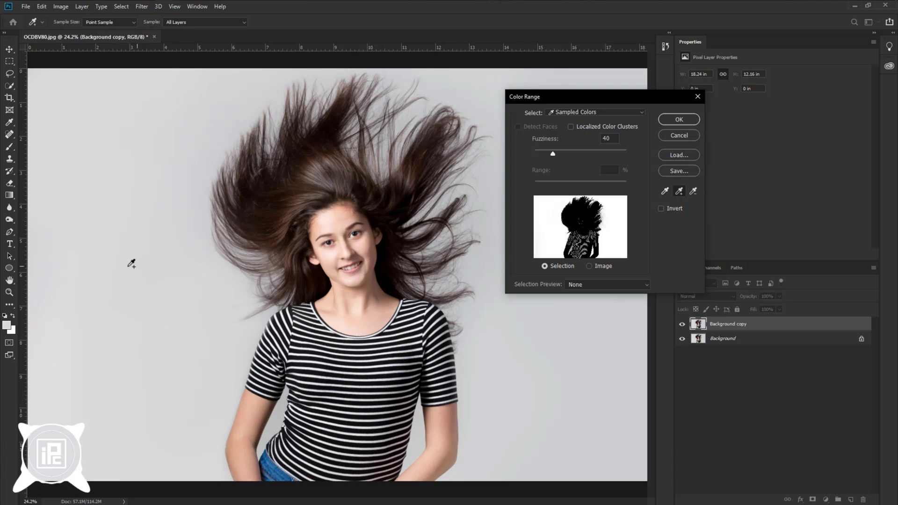
{"action": "scroll", "coordinate": [107, 246], "scroll_direction": "down", "scroll_amount": 2}
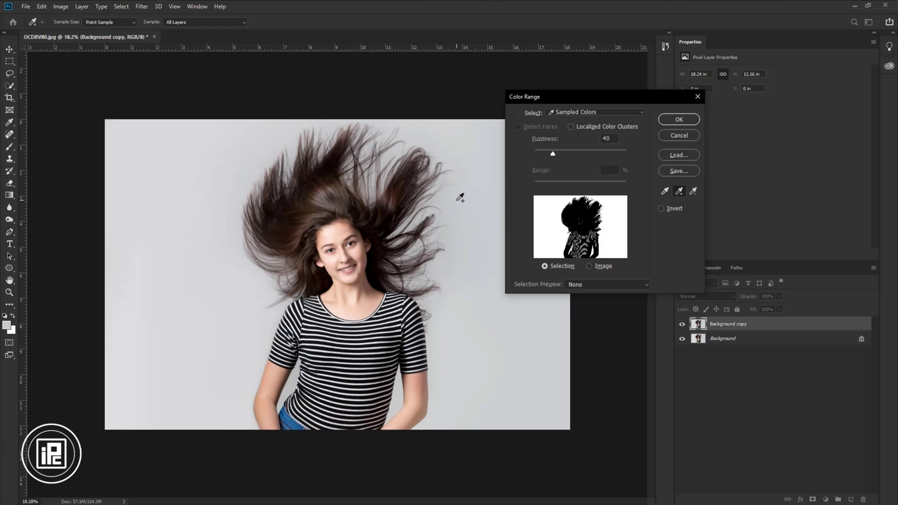
{"action": "scroll", "coordinate": [459, 197], "scroll_direction": "up", "scroll_amount": 2}
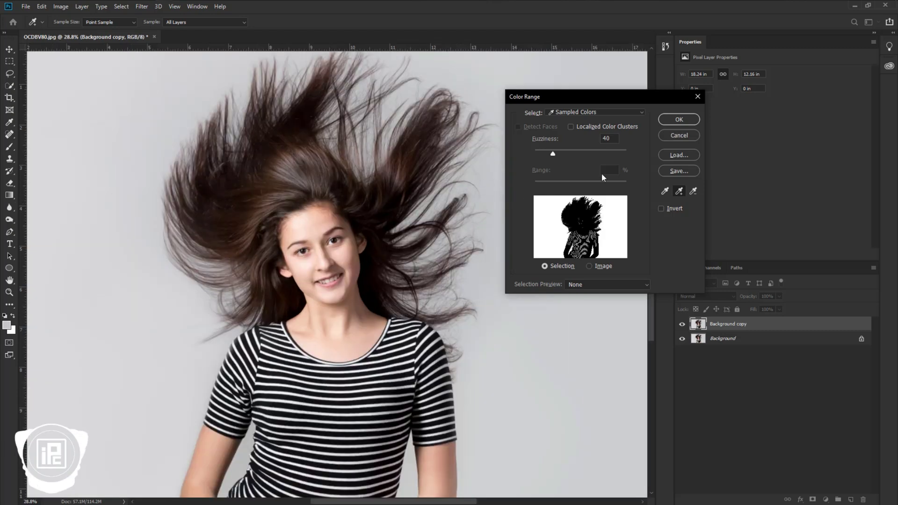
{"action": "mouse_move", "coordinate": [551, 151]}
{"action": "left_mouse_down"}
{"action": "mouse_move", "coordinate": [600, 151]}
{"action": "mouse_move", "coordinate": [501, 151]}
{"action": "mouse_move", "coordinate": [560, 154]}
{"action": "left_mouse_up"}
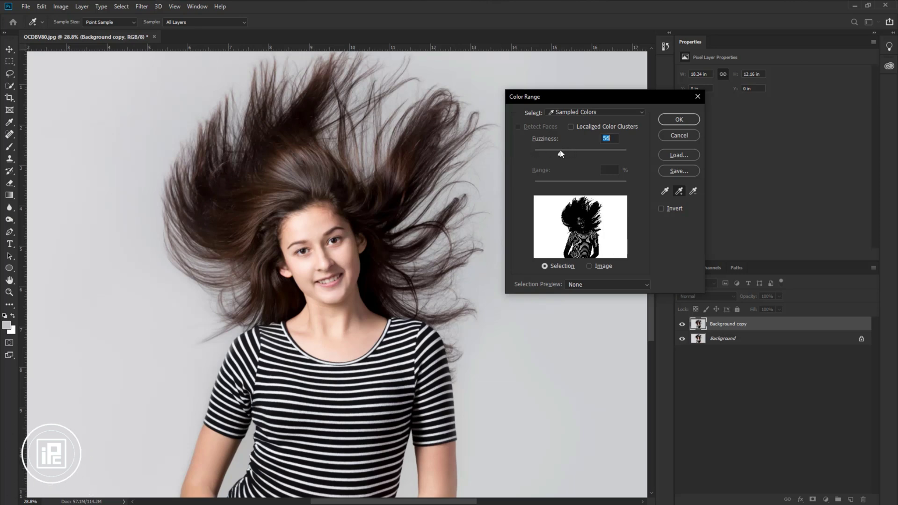
Invert the colour-range selection into a Background copy layer mask, then hide Background to check it.
{"action": "left_click", "coordinate": [679, 120]}
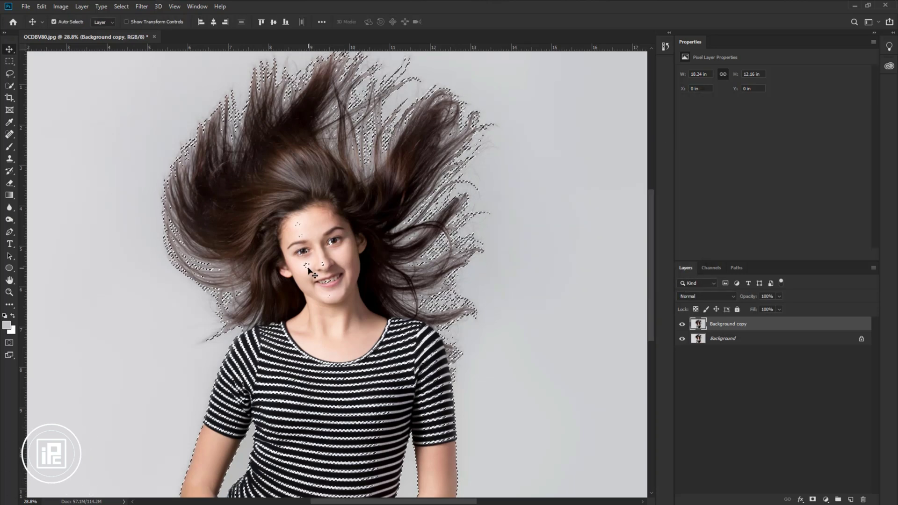
{"action": "key", "text": "ctrl+0"}
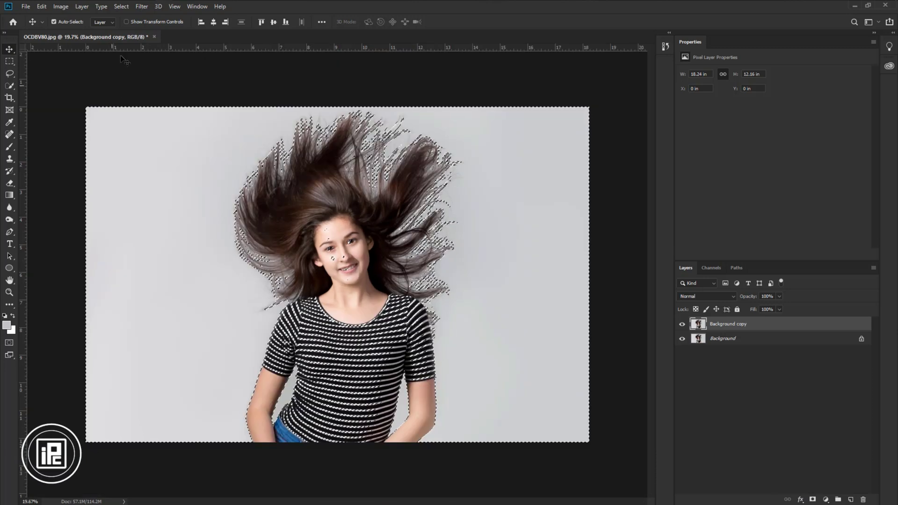
{"action": "left_click", "coordinate": [121, 6]}
{"action": "left_click", "coordinate": [144, 43]}
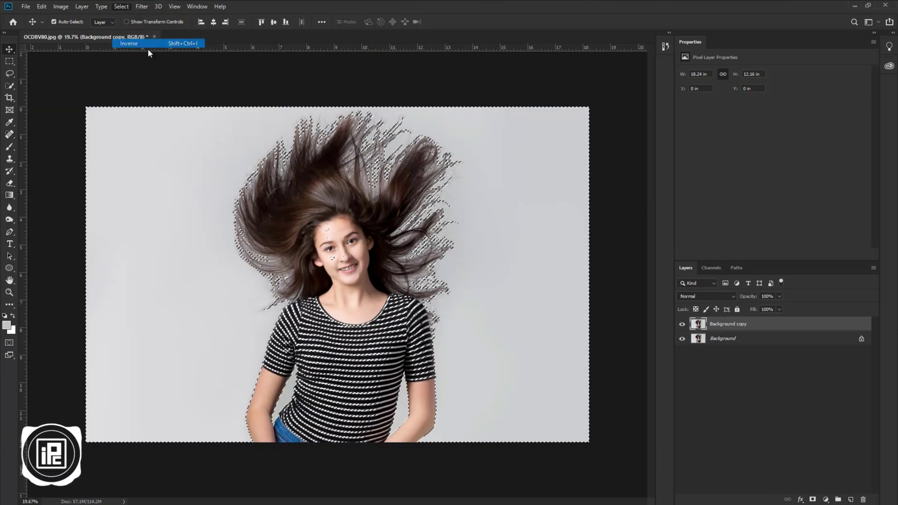
{"action": "left_click", "coordinate": [812, 500]}
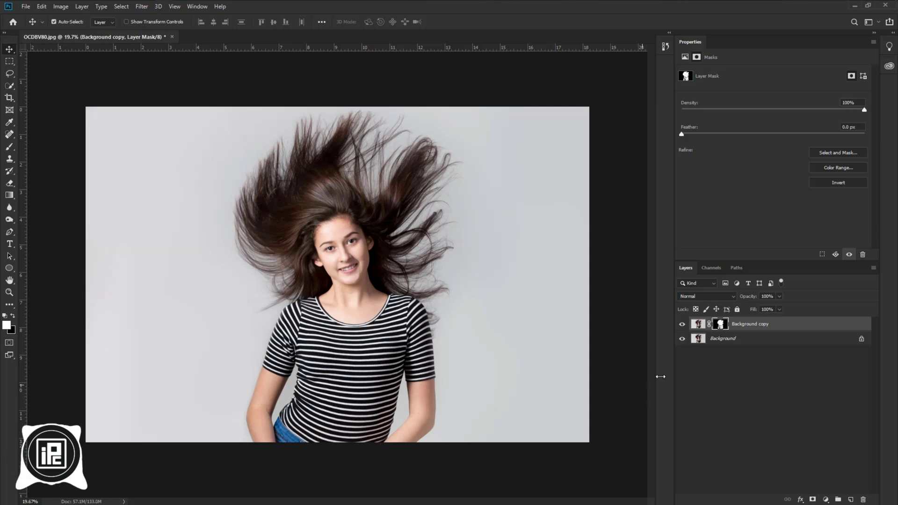
{"action": "left_click", "coordinate": [682, 339]}
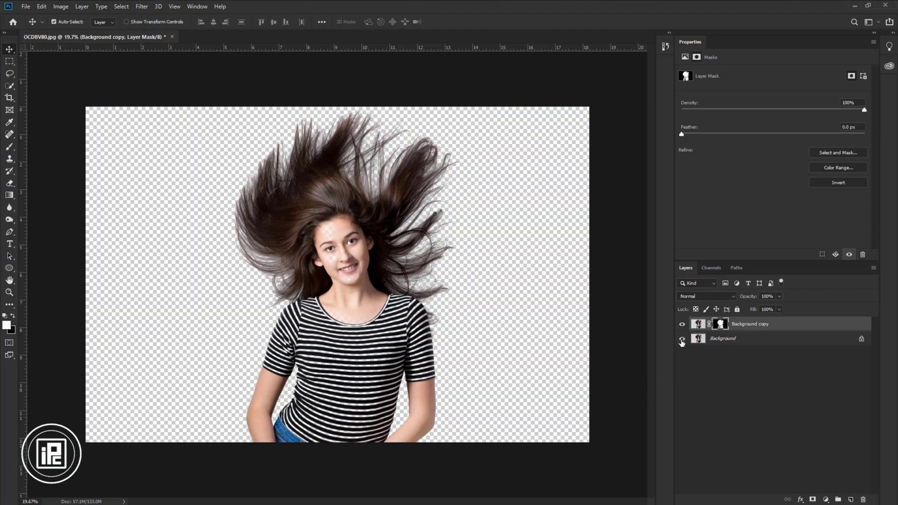
Add a salmon-pink (#ff7272) Solid Color fill layer directly above the Background layer.
{"action": "left_click", "coordinate": [682, 338]}
{"action": "left_click", "coordinate": [722, 341]}
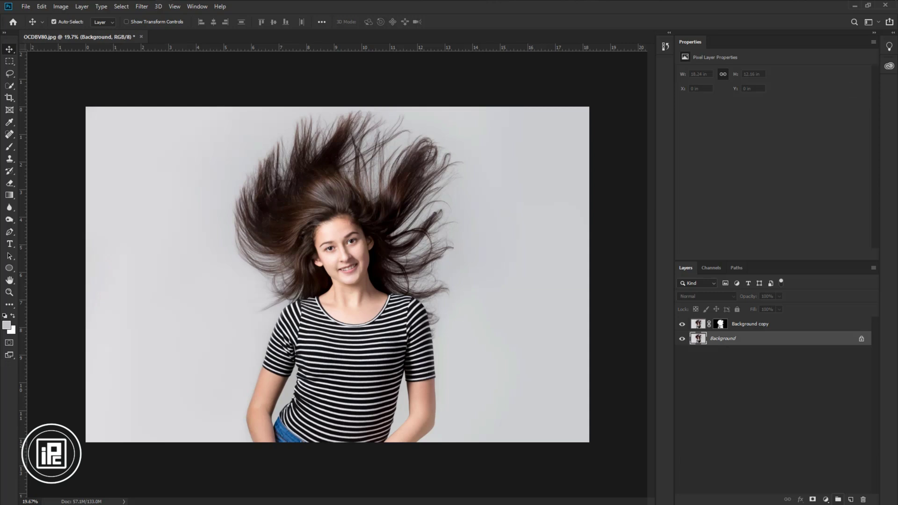
{"action": "left_click", "coordinate": [826, 499]}
{"action": "left_click", "coordinate": [841, 332]}
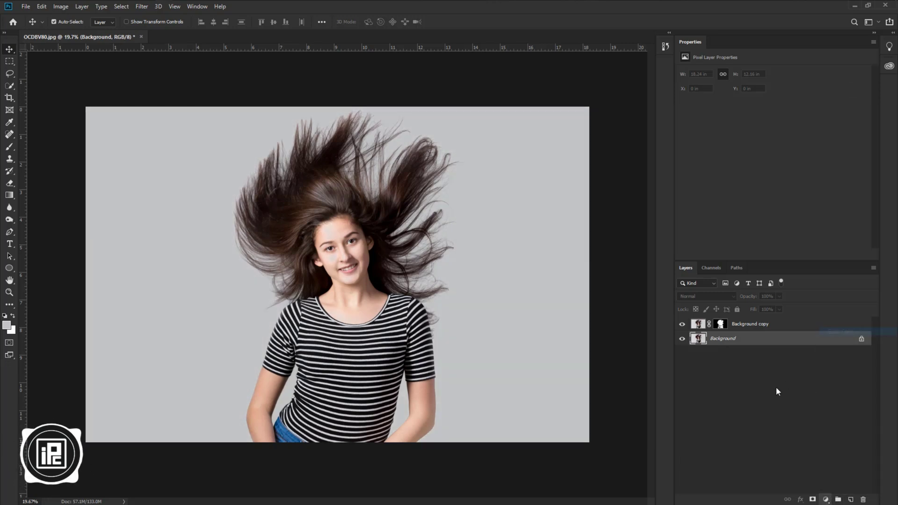
{"action": "left_click_drag", "start_coordinate": [578, 170], "coordinate": [574, 118]}
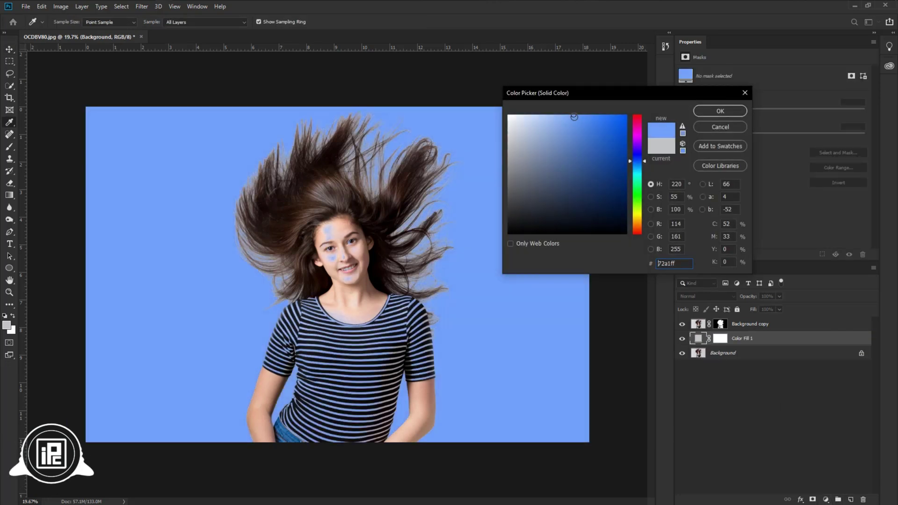
{"action": "left_click_drag", "start_coordinate": [639, 146], "coordinate": [639, 113]}
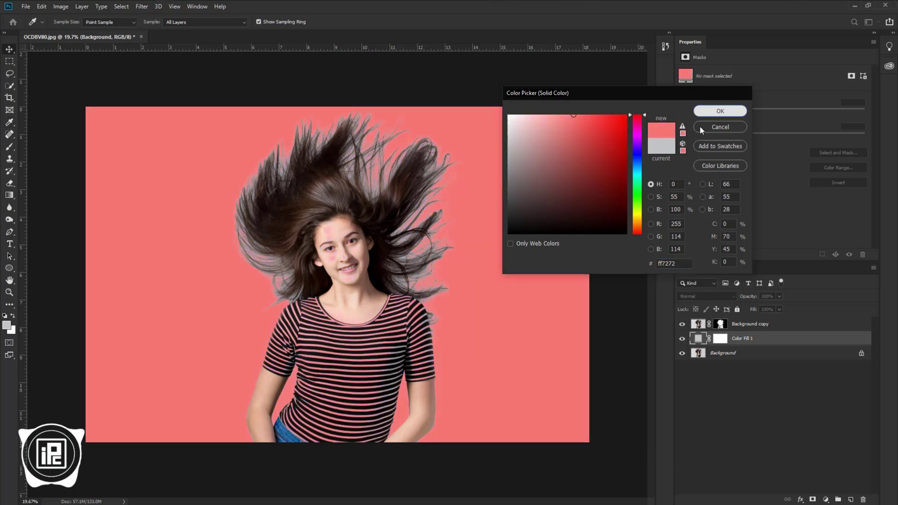
{"action": "left_click", "coordinate": [719, 111]}
{"action": "key", "text": "v"}
{"action": "scroll", "coordinate": [306, 288], "scroll_direction": "up", "scroll_amount": 2}
{"action": "scroll", "coordinate": [307, 288], "scroll_direction": "up", "scroll_amount": 1}
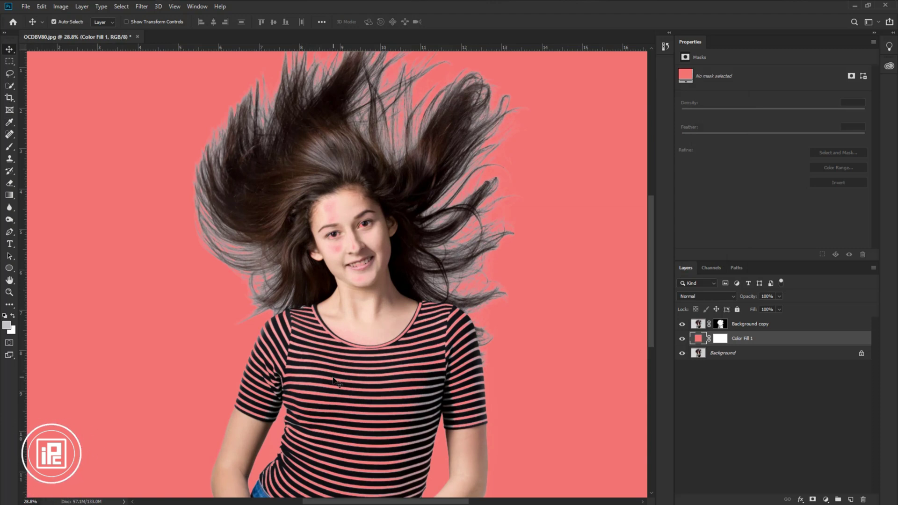
Target the Background copy mask with a full-opacity, full-flow brush and fix pink patches on the face.
{"action": "left_click", "coordinate": [719, 323]}
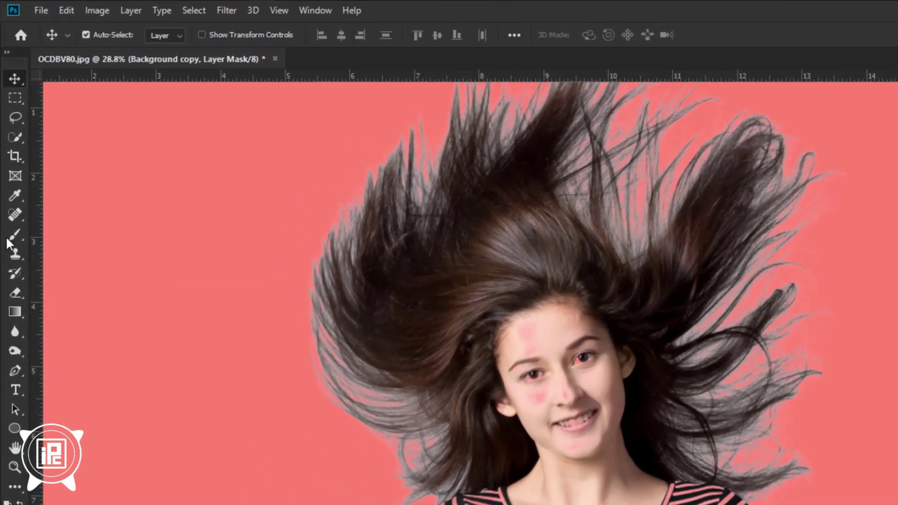
{"action": "left_click", "coordinate": [14, 214]}
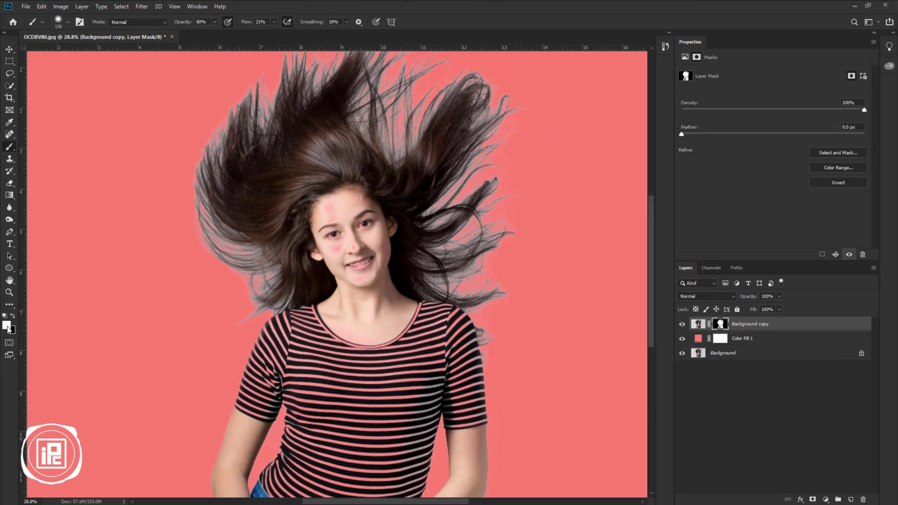
{"action": "left_click_drag", "start_coordinate": [180, 24], "coordinate": [287, 24]}
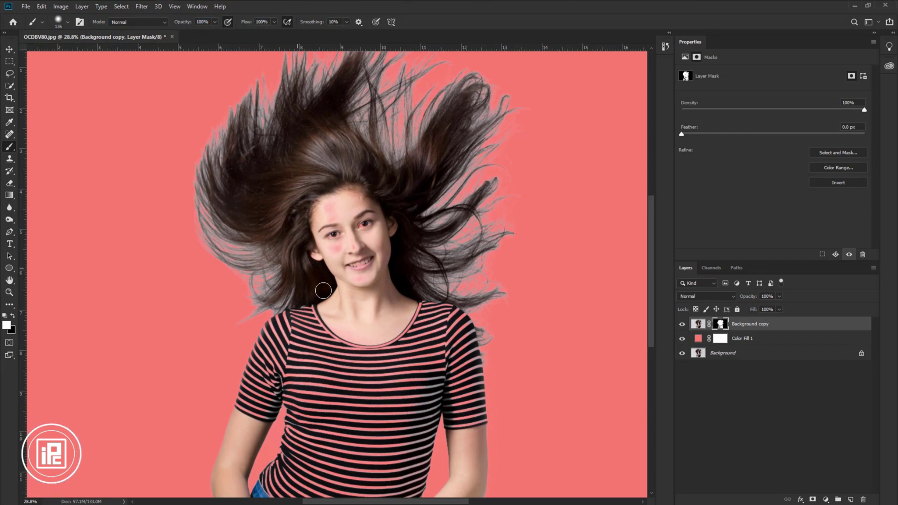
{"action": "left_click_drag", "start_coordinate": [341, 218], "coordinate": [321, 201]}
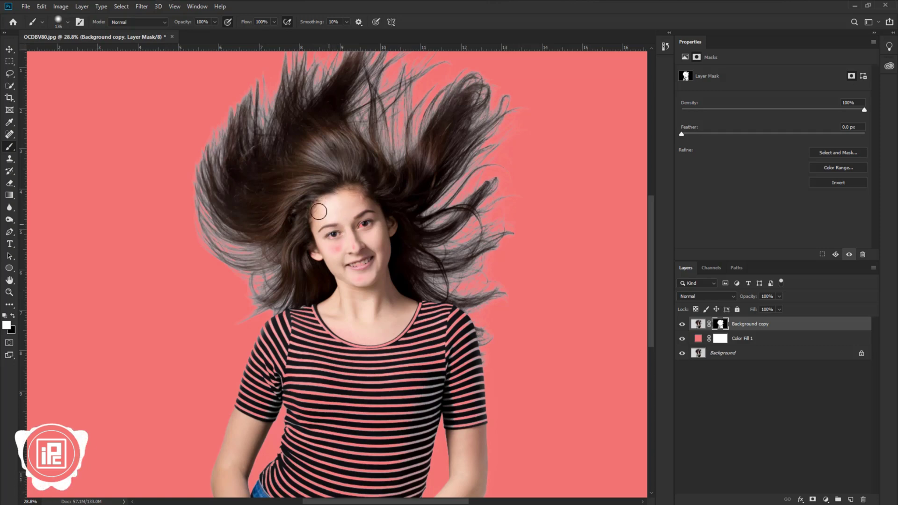
{"action": "left_click_drag", "start_coordinate": [351, 235], "coordinate": [323, 260]}
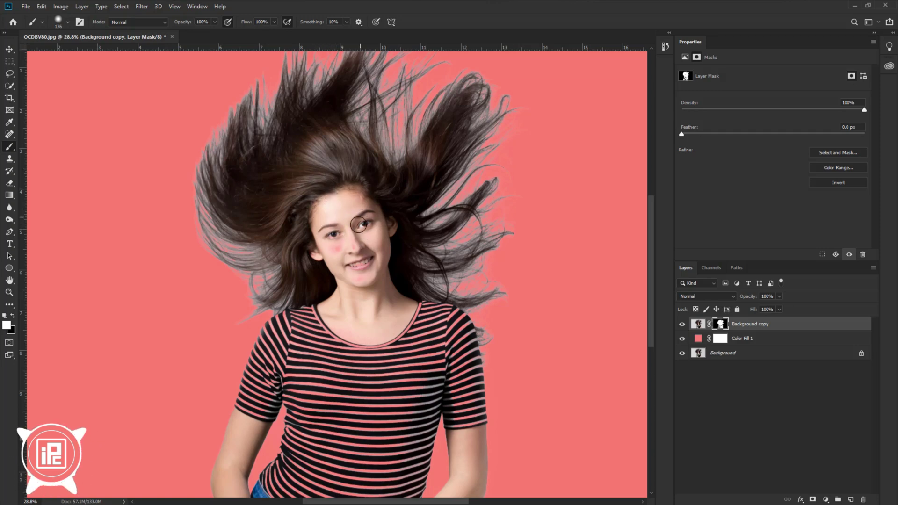
{"action": "scroll", "coordinate": [354, 265], "scroll_direction": "up", "scroll_amount": 2}
Enlarge the brush and paint back the striped right and left sleeves.
{"action": "key", "text": "bracketright"}
{"action": "key", "text": "bracketright"}
{"action": "key", "text": "bracketright"}
{"action": "scroll", "coordinate": [320, 231], "scroll_direction": "down", "scroll_amount": 3}
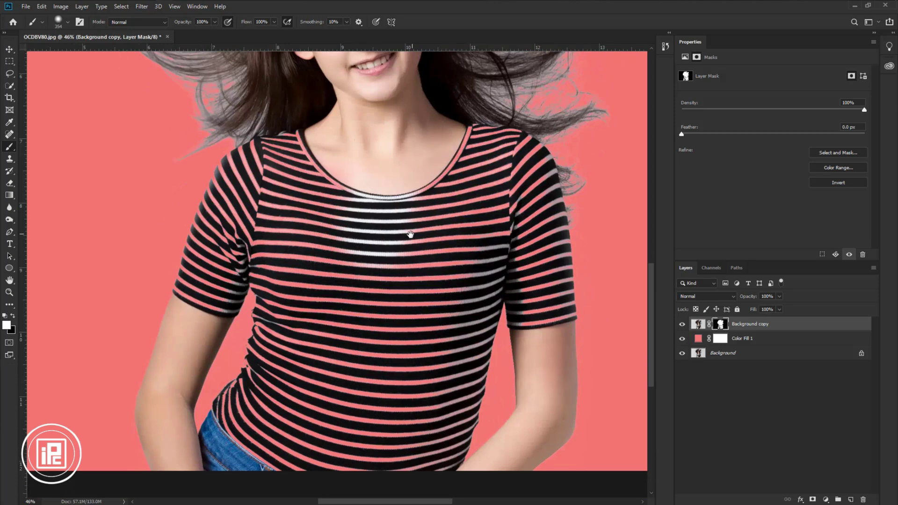
{"action": "left_click_drag", "start_coordinate": [411, 235], "coordinate": [460, 165]}
{"action": "scroll", "coordinate": [460, 165], "scroll_direction": "down", "scroll_amount": 4}
{"action": "left_click_drag", "start_coordinate": [431, 220], "coordinate": [294, 119]}
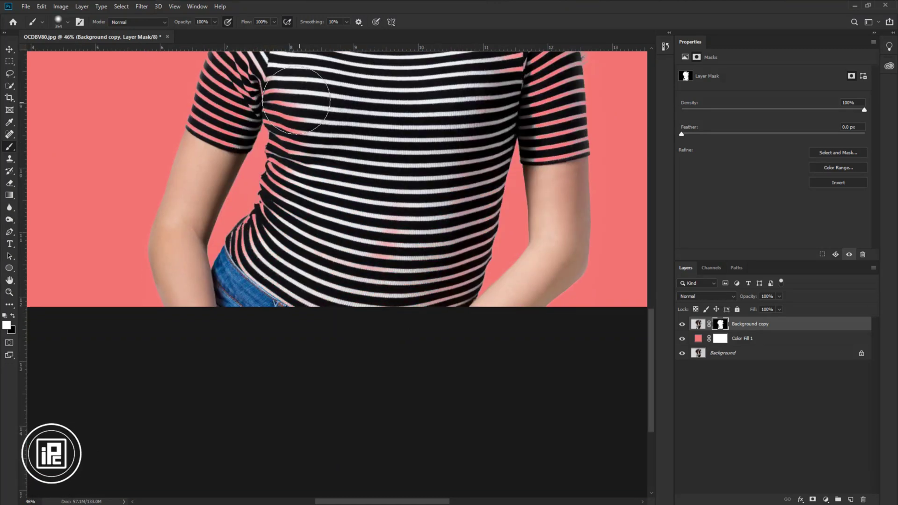
{"action": "scroll", "coordinate": [306, 309], "scroll_direction": "up", "scroll_amount": 1}
{"action": "right_click", "coordinate": [304, 308]}
{"action": "key", "text": "Escape"}
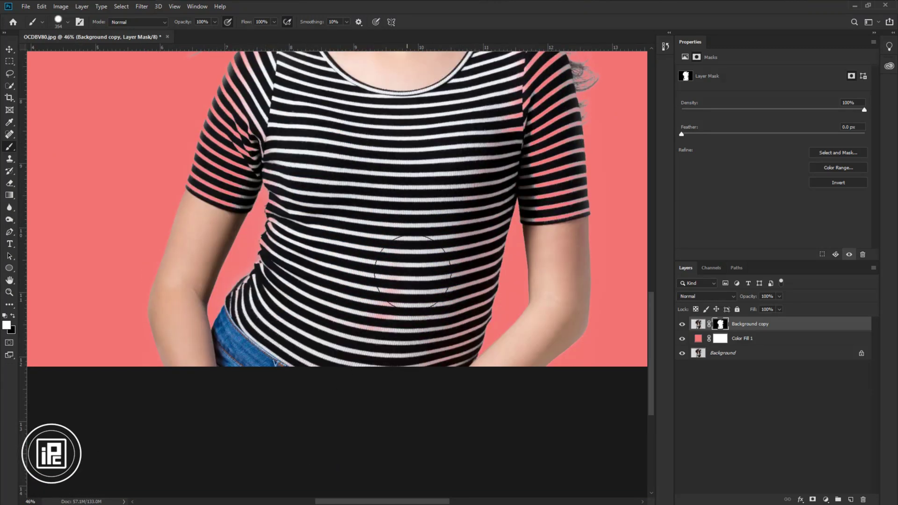
{"action": "scroll", "coordinate": [461, 300], "scroll_direction": "up", "scroll_amount": 2}
{"action": "right_click", "coordinate": [482, 246], "text": "alt"}
{"action": "left_click_drag", "start_coordinate": [519, 141], "coordinate": [565, 223]}
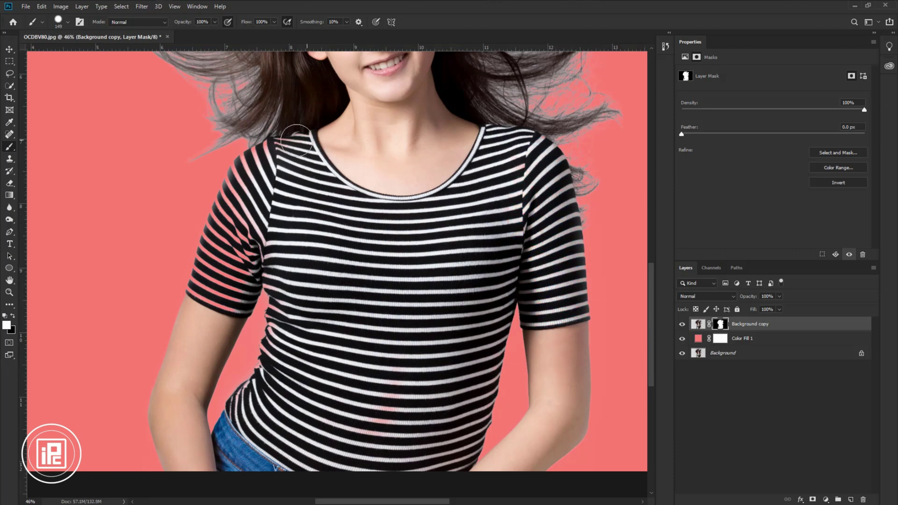
{"action": "mouse_move", "coordinate": [295, 141]}
{"action": "left_mouse_down"}
{"action": "mouse_move", "coordinate": [200, 298]}
{"action": "mouse_move", "coordinate": [217, 319]}
{"action": "left_mouse_up"}
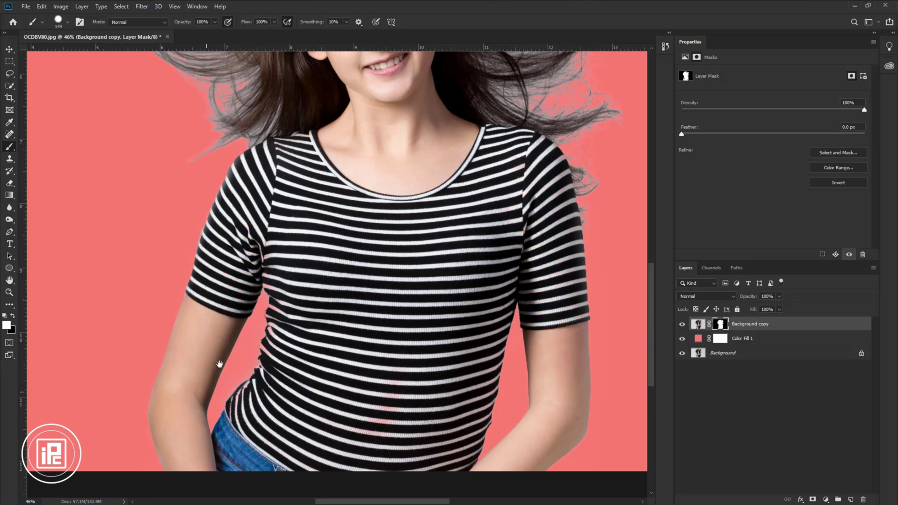
{"action": "scroll", "coordinate": [232, 302], "scroll_direction": "down", "scroll_amount": 3}
{"action": "scroll", "coordinate": [315, 295], "scroll_direction": "up", "scroll_amount": 2}
Paint black along the shirt edge to hide the grey fringe.
{"action": "right_click", "coordinate": [345, 303], "text": "alt"}
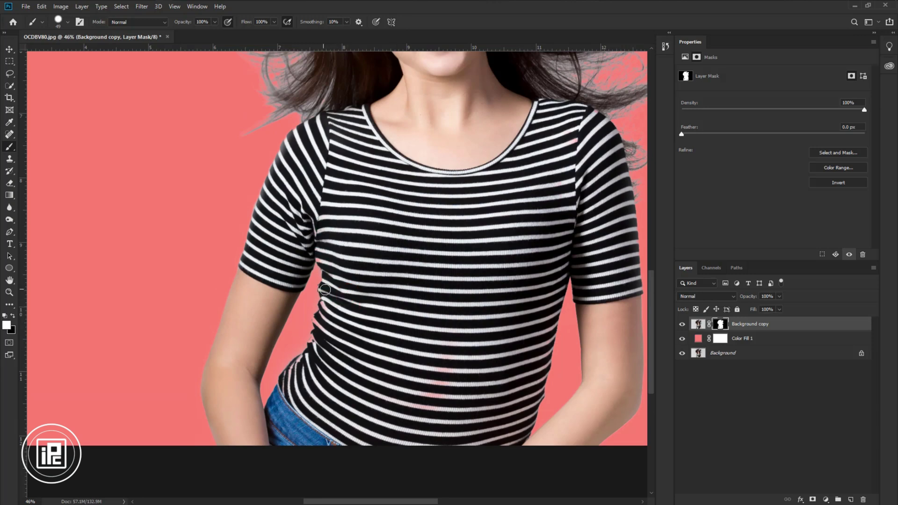
{"action": "scroll", "coordinate": [295, 330], "scroll_direction": "up", "scroll_amount": 5}
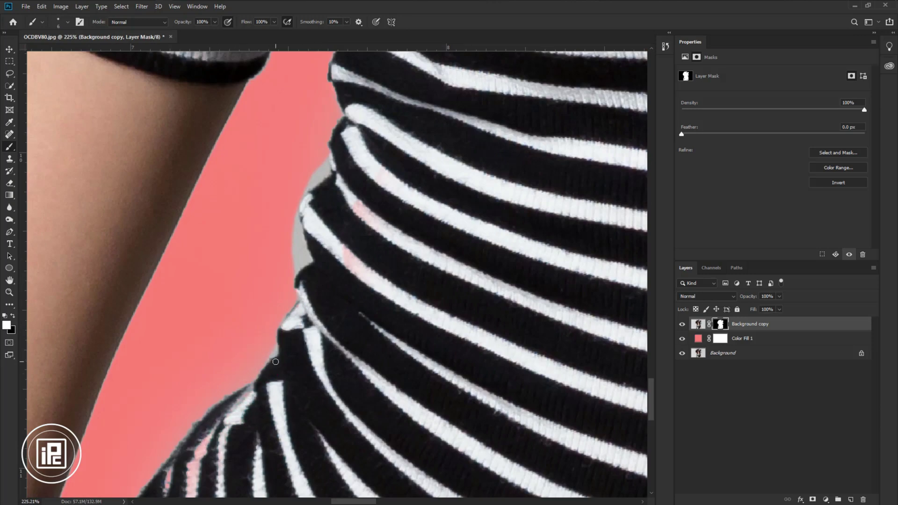
{"action": "key", "text": "bracketright"}
{"action": "left_click_drag", "start_coordinate": [260, 334], "coordinate": [317, 165]}
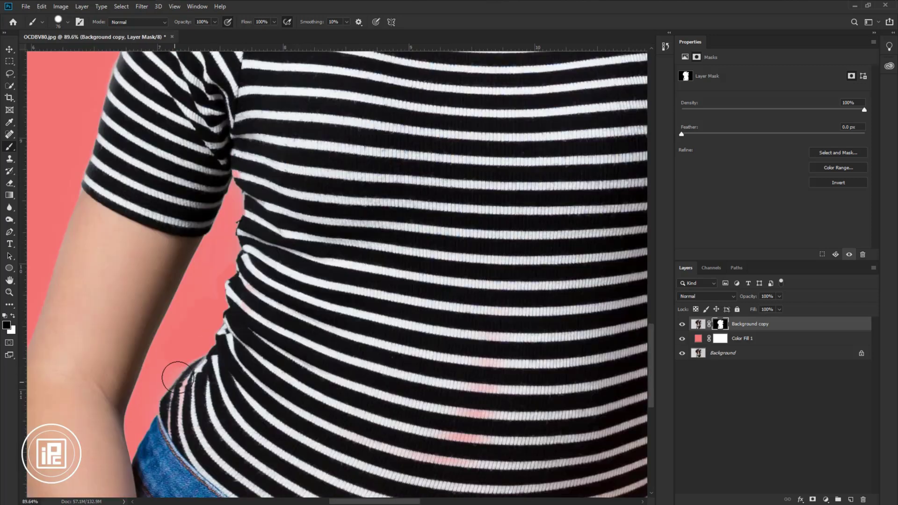
{"action": "scroll", "coordinate": [172, 373], "scroll_direction": "down", "scroll_amount": 3}
{"action": "scroll", "coordinate": [169, 373], "scroll_direction": "down", "scroll_amount": 3}
{"action": "scroll", "coordinate": [169, 372], "scroll_direction": "down", "scroll_amount": 2}
{"action": "scroll", "coordinate": [351, 176], "scroll_direction": "up", "scroll_amount": 4}
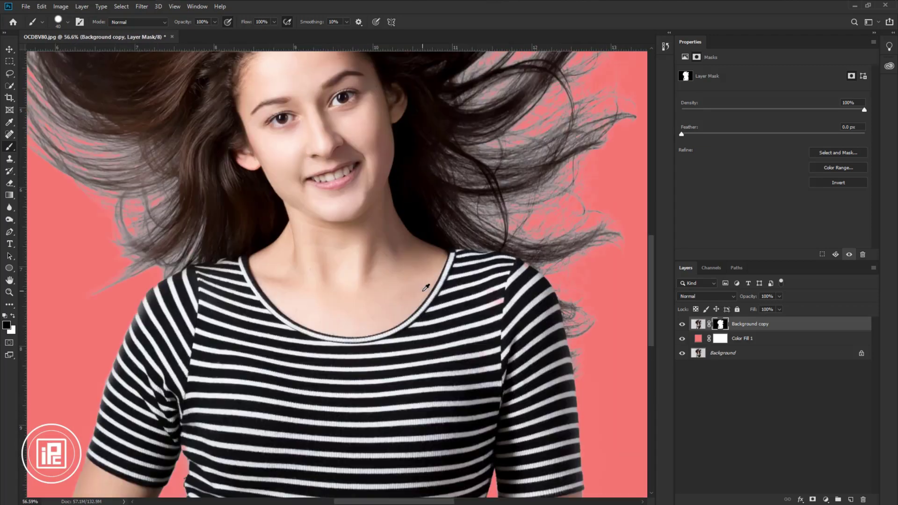
{"action": "mouse_move", "coordinate": [386, 323]}
{"action": "left_mouse_down"}
{"action": "mouse_move", "coordinate": [400, 344]}
{"action": "mouse_move", "coordinate": [248, 228]}
{"action": "left_mouse_up"}
{"action": "key", "text": "x"}
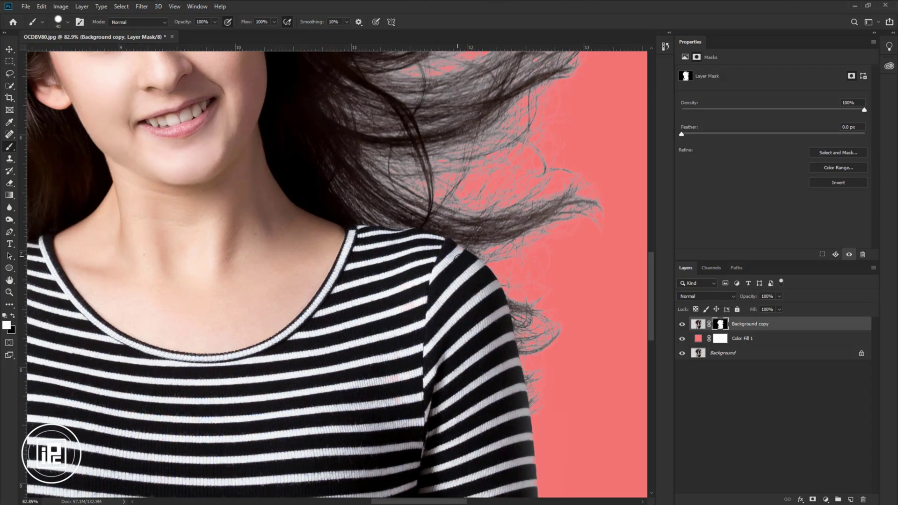
{"action": "scroll", "coordinate": [456, 257], "scroll_direction": "down", "scroll_amount": 3}
{"action": "scroll", "coordinate": [444, 226], "scroll_direction": "up", "scroll_amount": 6}
{"action": "scroll", "coordinate": [301, 234], "scroll_direction": "left", "scroll_amount": 3}
{"action": "scroll", "coordinate": [350, 260], "scroll_direction": "down", "scroll_amount": 2}
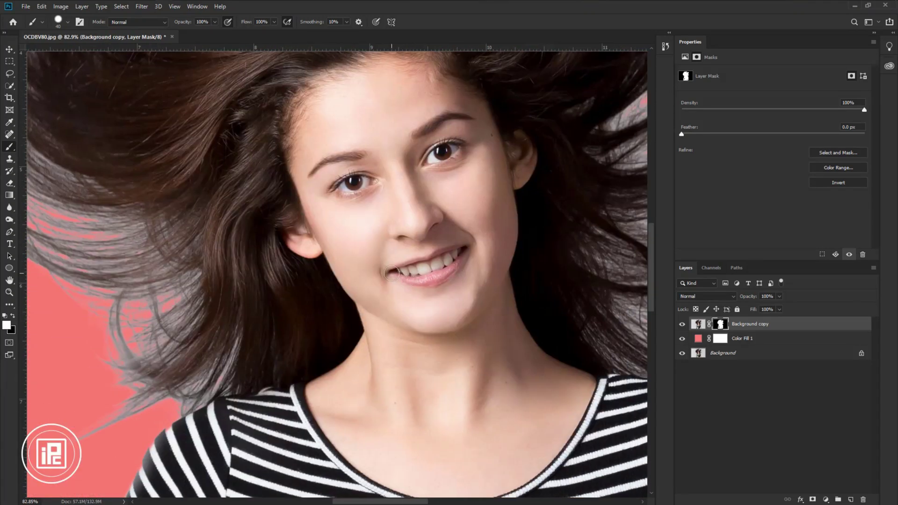
{"action": "scroll", "coordinate": [391, 273], "scroll_direction": "down", "scroll_amount": 2}
{"action": "scroll", "coordinate": [379, 295], "scroll_direction": "down", "scroll_amount": 2}
{"action": "scroll", "coordinate": [363, 321], "scroll_direction": "up", "scroll_amount": 1}
{"action": "scroll", "coordinate": [364, 320], "scroll_direction": "up", "scroll_amount": 1}
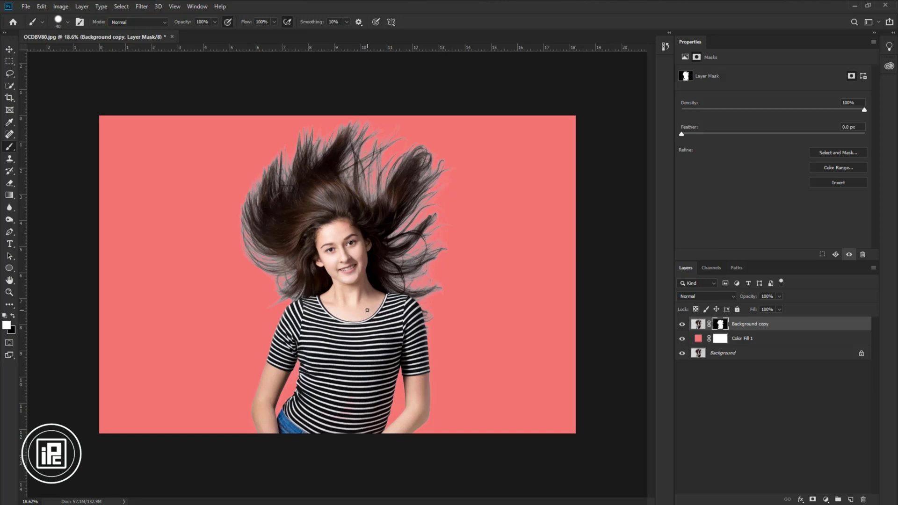
Switch to the Move tool and browse the Window menu without choosing a panel.
{"action": "left_click", "coordinate": [9, 49]}
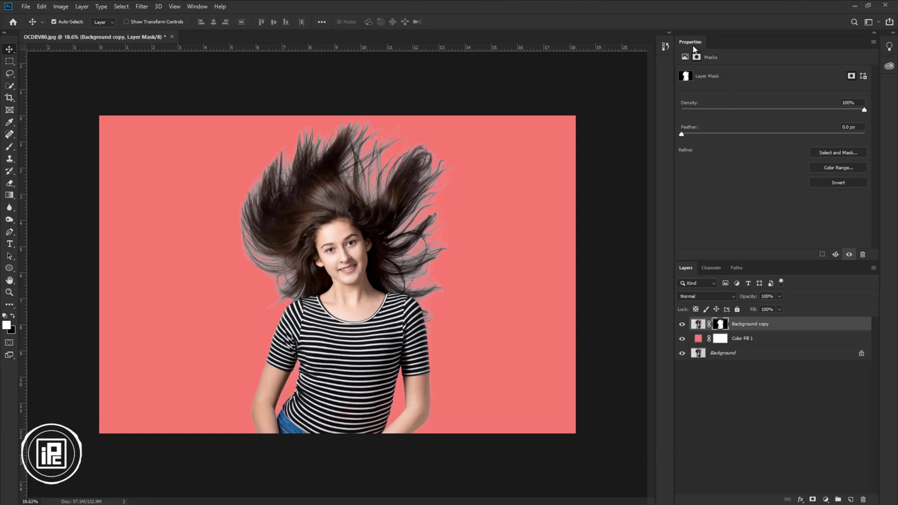
{"action": "left_click", "coordinate": [197, 7]}
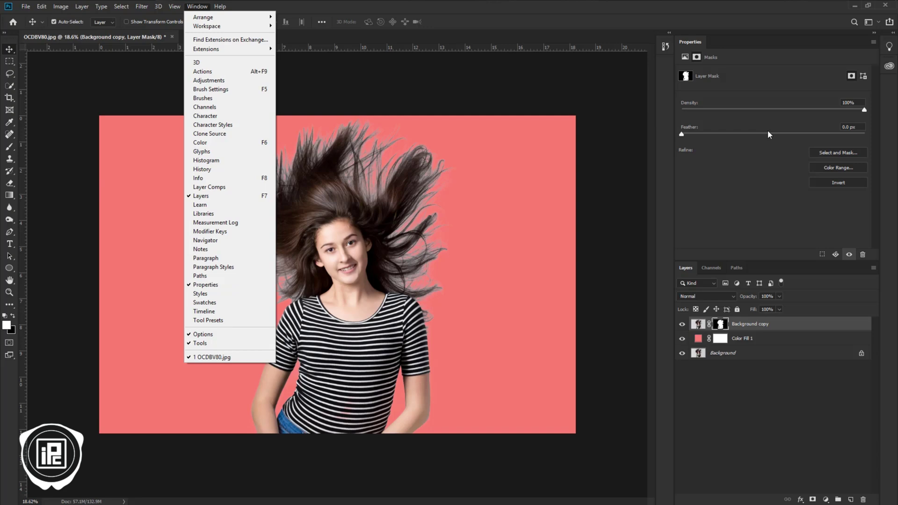
{"action": "left_click", "coordinate": [765, 171]}
Open Select and Mask in Overlay view and pan up to the top of the hair.
{"action": "left_click", "coordinate": [836, 153]}
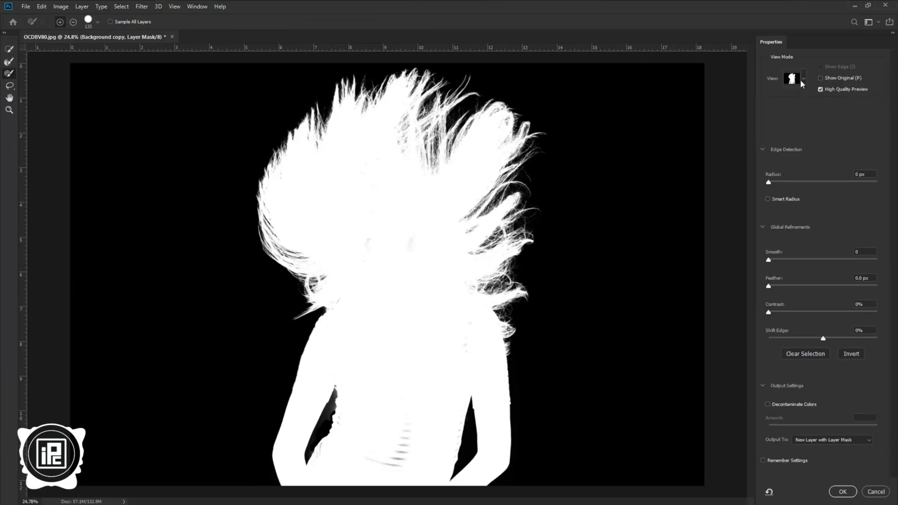
{"action": "left_click", "coordinate": [801, 79]}
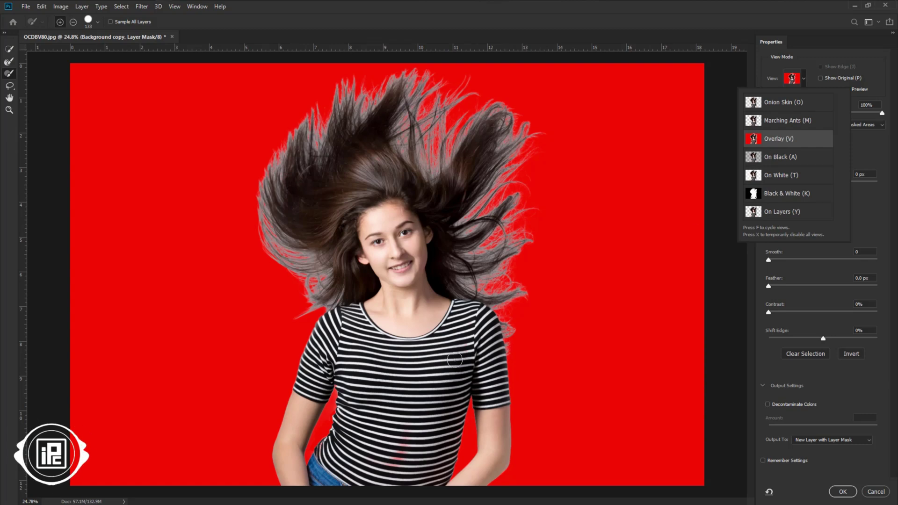
{"action": "scroll", "coordinate": [495, 358], "scroll_direction": "up", "scroll_amount": 3}
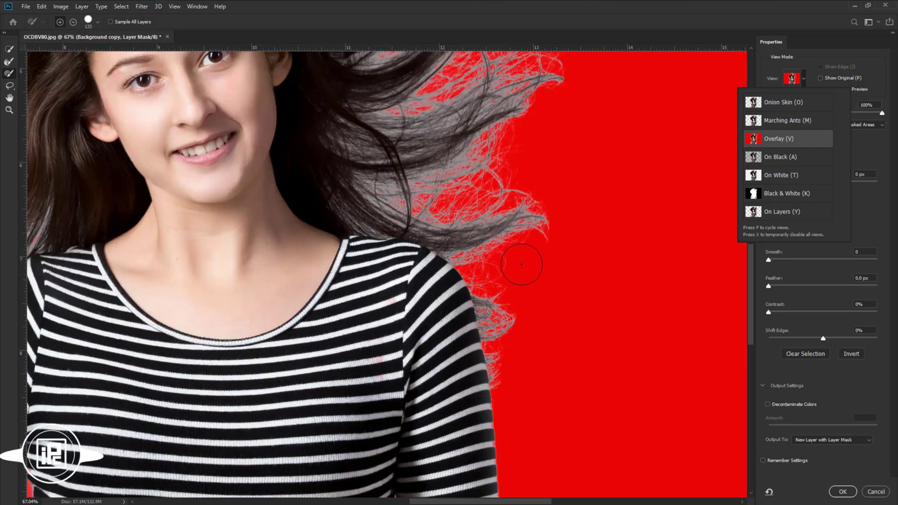
{"action": "left_click_drag", "start_coordinate": [522, 265], "coordinate": [526, 372]}
{"action": "left_click_drag", "start_coordinate": [501, 227], "coordinate": [512, 369]}
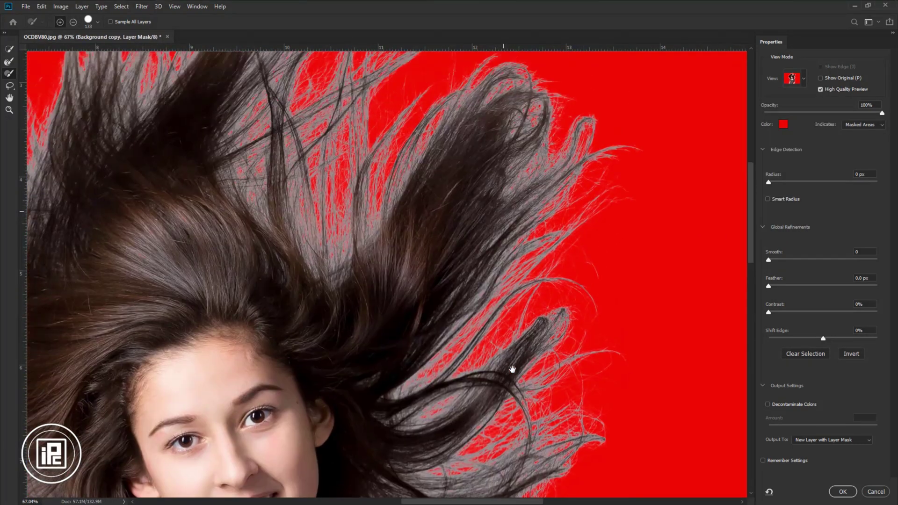
{"action": "left_click_drag", "start_coordinate": [481, 203], "coordinate": [513, 283]}
Pan across the face, shirt and right-side hair, then resize the refinement brush.
{"action": "left_click_drag", "start_coordinate": [245, 316], "coordinate": [394, 220]}
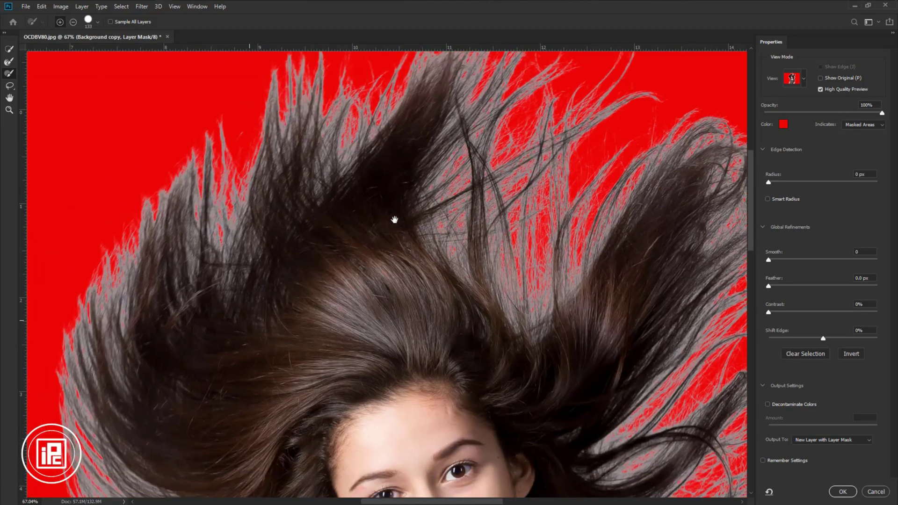
{"action": "left_click_drag", "start_coordinate": [293, 316], "coordinate": [260, 227]}
{"action": "left_click_drag", "start_coordinate": [277, 330], "coordinate": [167, 239]}
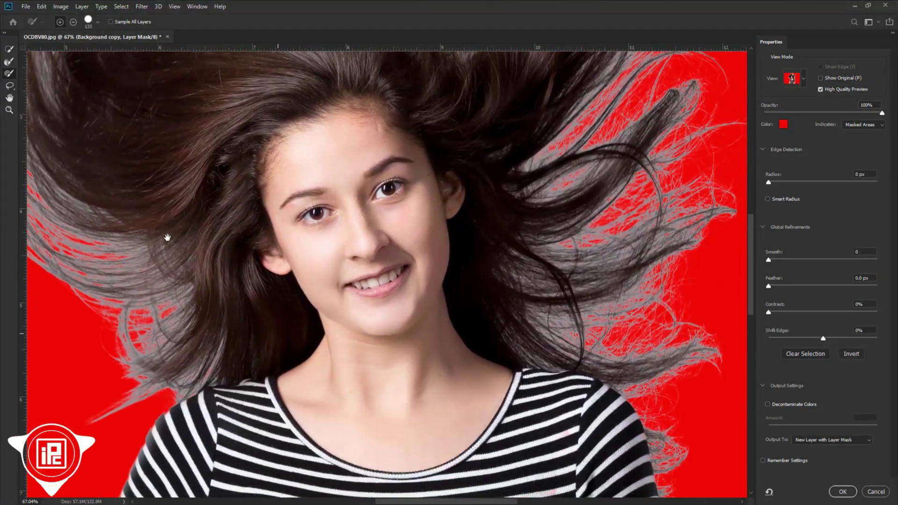
{"action": "left_click_drag", "start_coordinate": [416, 385], "coordinate": [374, 315]}
{"action": "left_click_drag", "start_coordinate": [461, 291], "coordinate": [347, 241]}
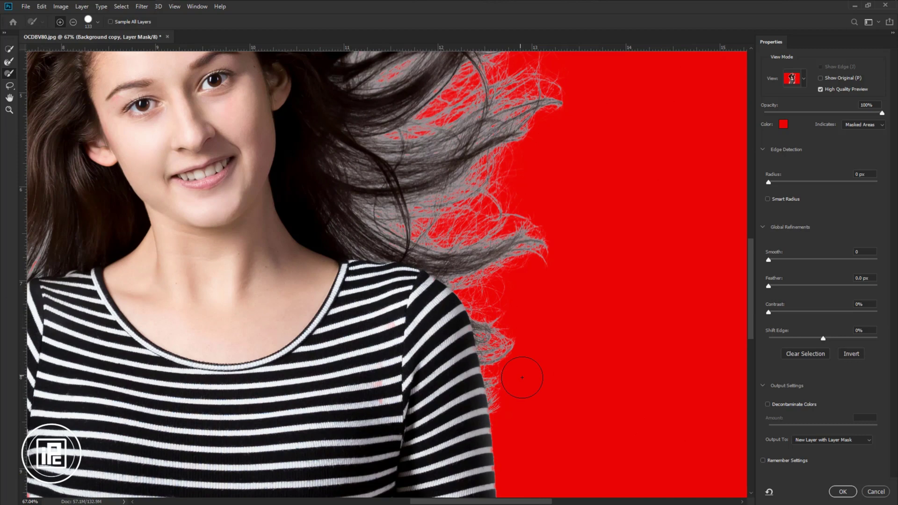
{"action": "left_click_drag", "start_coordinate": [499, 342], "coordinate": [490, 348]}
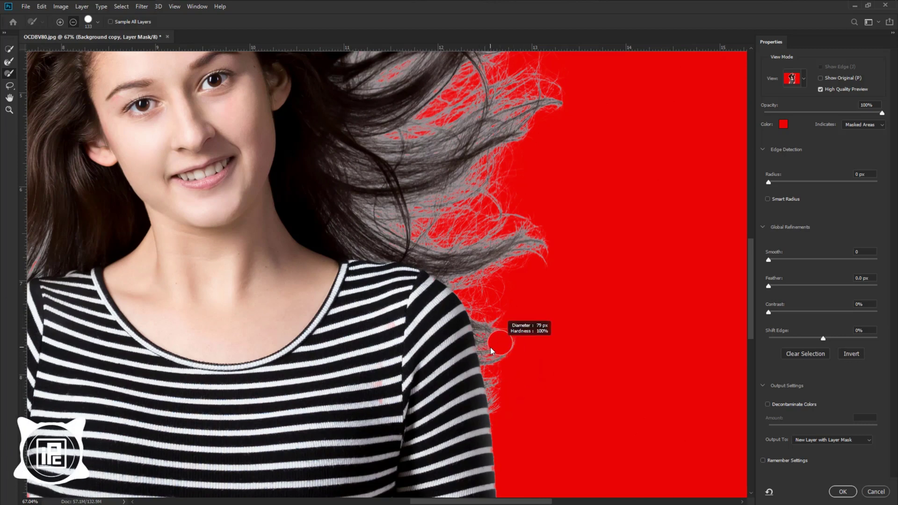
Paint Refine Edge Brush strokes along the right hair edge, zoomed out with a larger brush.
{"action": "left_click", "coordinate": [11, 64]}
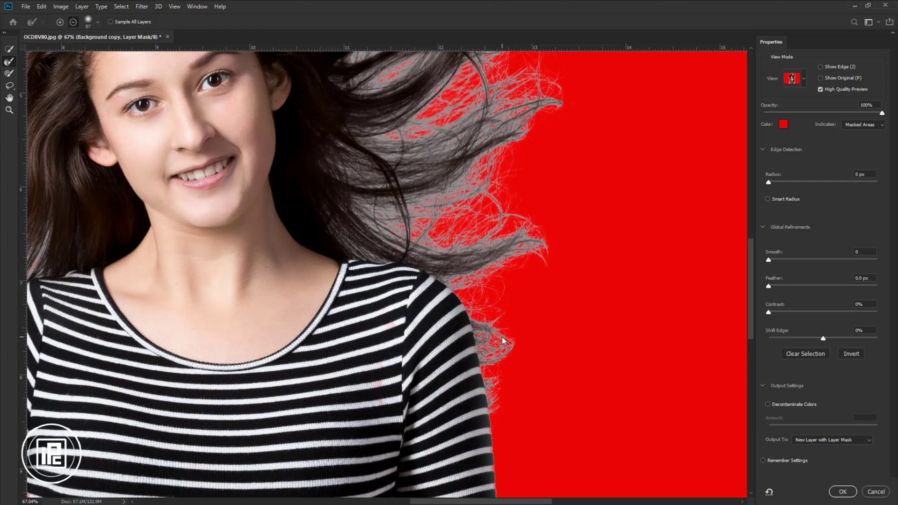
{"action": "key", "text": "alt"}
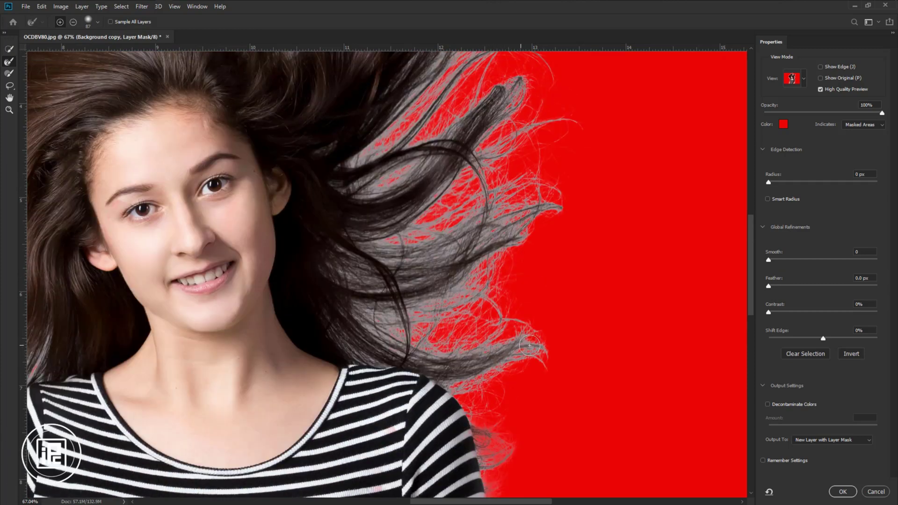
{"action": "scroll", "coordinate": [484, 358], "scroll_direction": "up", "scroll_amount": 3}
{"action": "left_click_drag", "start_coordinate": [455, 339], "coordinate": [412, 278]}
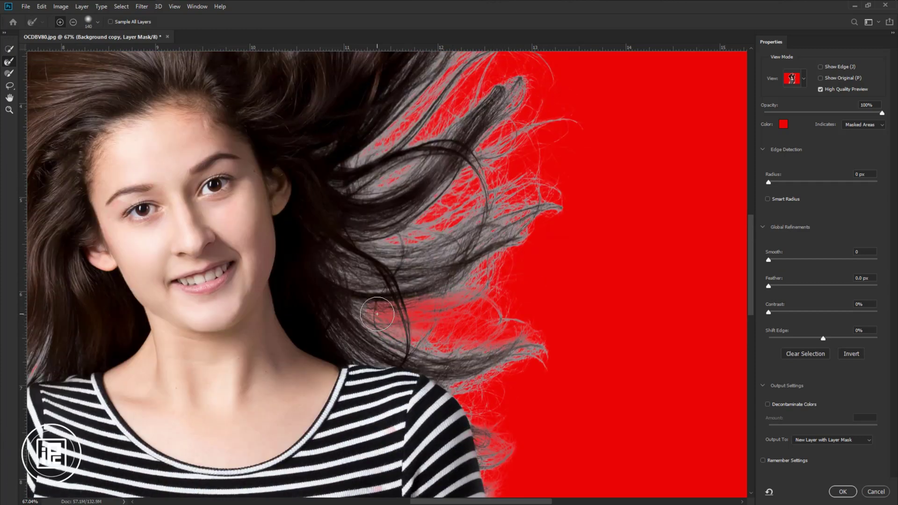
{"action": "scroll", "coordinate": [422, 288], "scroll_direction": "up", "scroll_amount": 2}
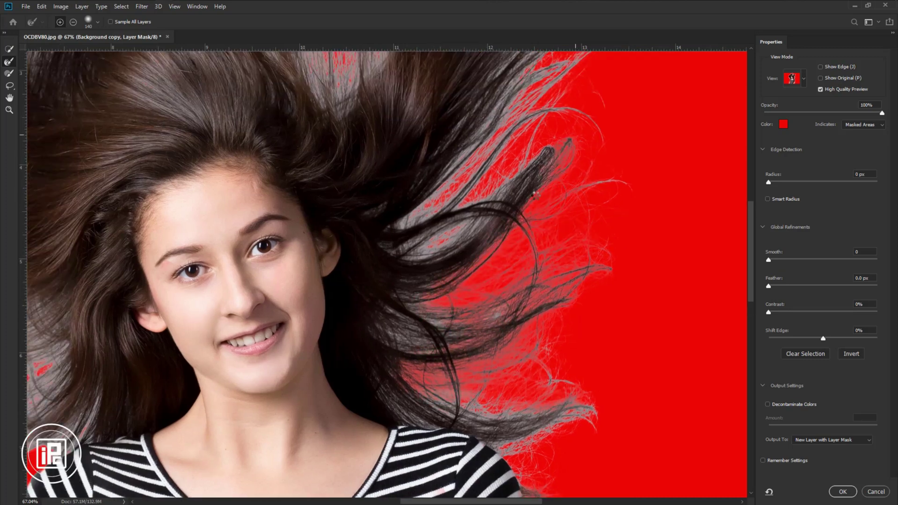
{"action": "key", "text": "ctrl+0"}
{"action": "scroll", "coordinate": [538, 395], "scroll_direction": "right", "scroll_amount": 1}
{"action": "key", "text": "bracketright"}
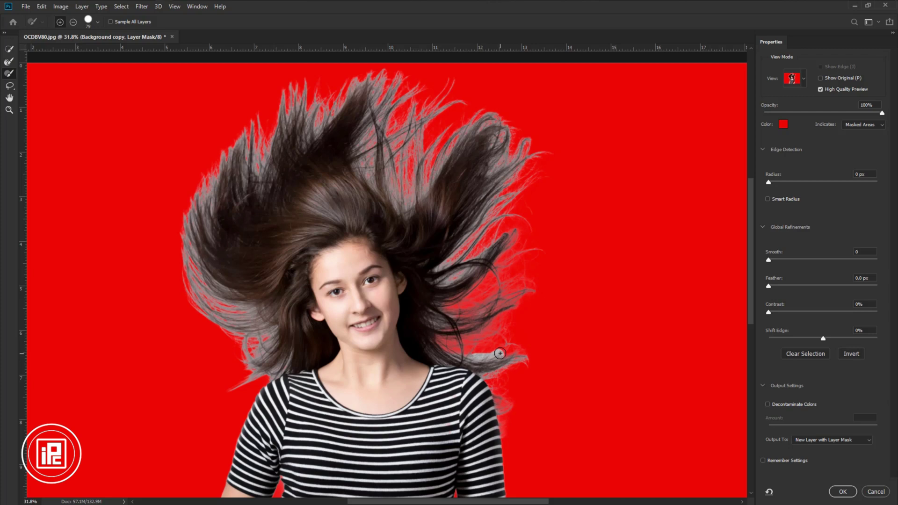
{"action": "mouse_move", "coordinate": [492, 358]}
{"action": "left_mouse_down"}
{"action": "mouse_move", "coordinate": [498, 198]}
{"action": "mouse_move", "coordinate": [414, 93]}
{"action": "mouse_move", "coordinate": [208, 192]}
{"action": "mouse_move", "coordinate": [269, 359]}
{"action": "left_mouse_up"}
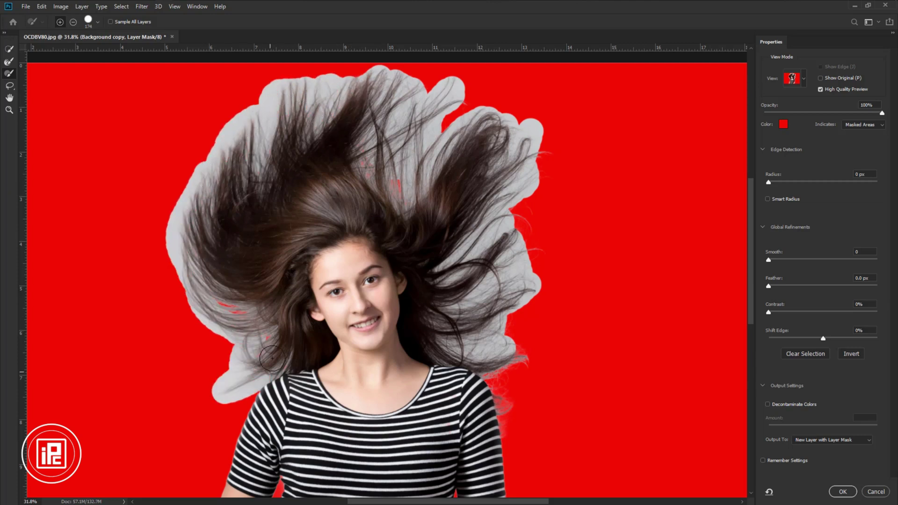
Refine the left and lower-right hair edges with the Refine Edge Brush.
{"action": "key", "text": "r"}
{"action": "mouse_move", "coordinate": [239, 116]}
{"action": "left_mouse_down"}
{"action": "mouse_move", "coordinate": [180, 288]}
{"action": "mouse_move", "coordinate": [282, 364]}
{"action": "left_mouse_up"}
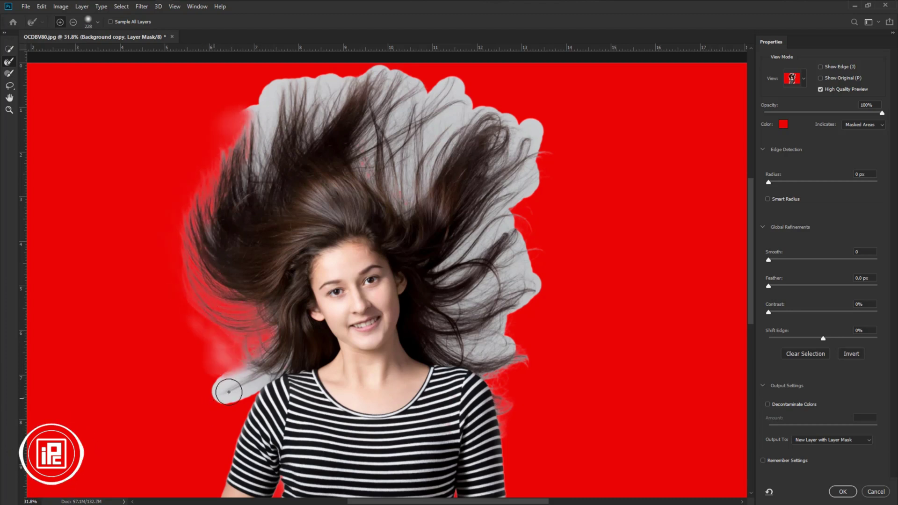
{"action": "mouse_move", "coordinate": [499, 356]}
{"action": "left_mouse_down"}
{"action": "mouse_move", "coordinate": [495, 329]}
{"action": "mouse_move", "coordinate": [519, 248]}
{"action": "mouse_move", "coordinate": [491, 215]}
{"action": "mouse_move", "coordinate": [526, 182]}
{"action": "mouse_move", "coordinate": [499, 136]}
{"action": "mouse_move", "coordinate": [419, 174]}
{"action": "mouse_move", "coordinate": [399, 110]}
{"action": "mouse_move", "coordinate": [453, 93]}
{"action": "mouse_move", "coordinate": [393, 77]}
{"action": "mouse_move", "coordinate": [330, 92]}
{"action": "mouse_move", "coordinate": [258, 168]}
{"action": "left_mouse_up"}
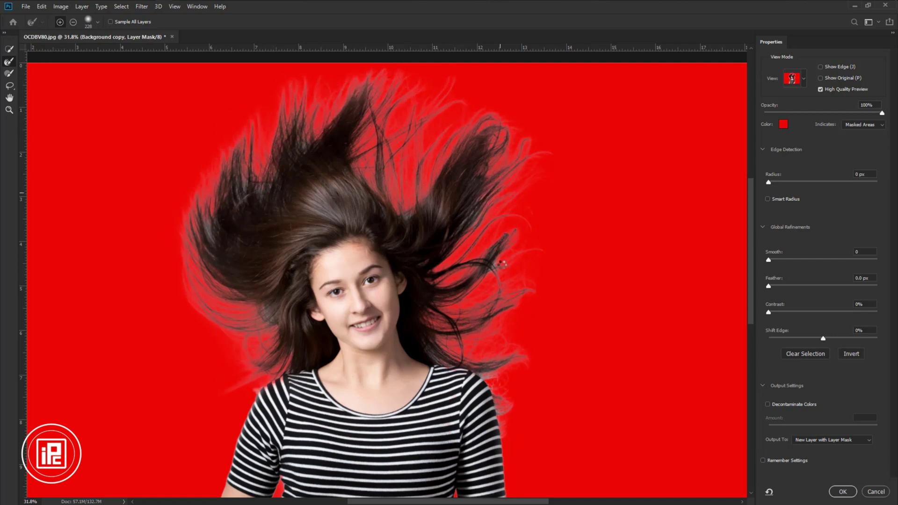
Set the Refine Edge Brush to a medium size and reselect it.
{"action": "left_click_drag", "start_coordinate": [519, 371], "coordinate": [501, 393]}
{"action": "right_click", "coordinate": [192, 178]}
{"action": "left_click_drag", "start_coordinate": [204, 197], "coordinate": [232, 196]}
{"action": "key", "text": "Return"}
{"action": "scroll", "coordinate": [281, 316], "scroll_direction": "down", "scroll_amount": 3}
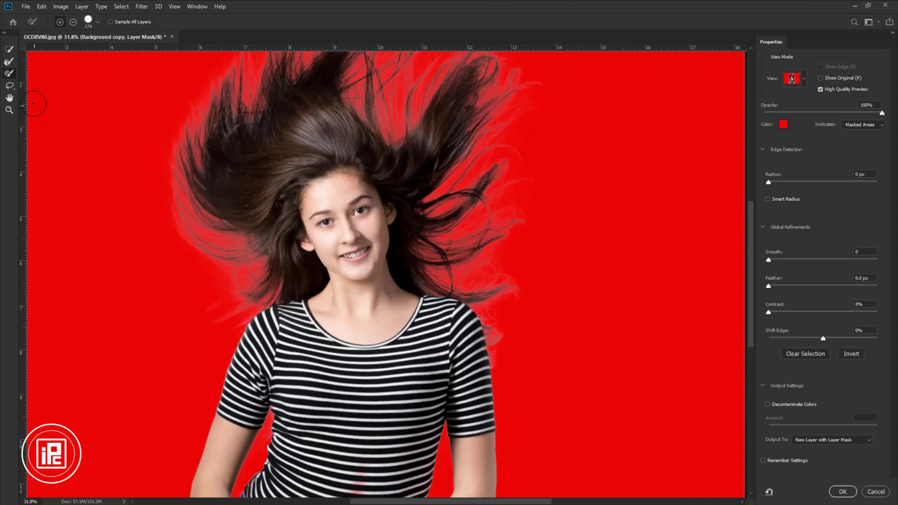
{"action": "key", "text": "r"}
{"action": "scroll", "coordinate": [396, 332], "scroll_direction": "up", "scroll_amount": 2}
{"action": "scroll", "coordinate": [407, 337], "scroll_direction": "up", "scroll_amount": 2}
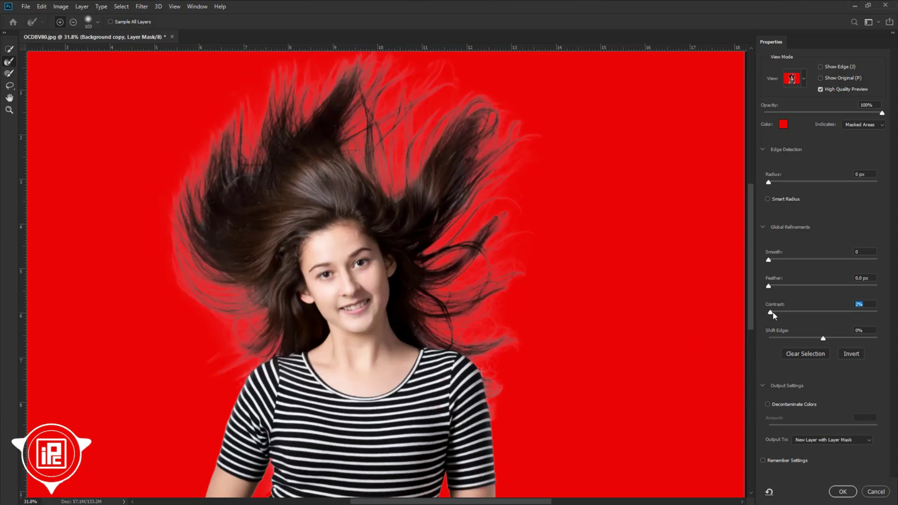
Refine the hair mask with 25% contrast, 1.1 px feather and +10% shift, output as a new masked layer.
{"action": "left_click_drag", "start_coordinate": [769, 313], "coordinate": [797, 315]}
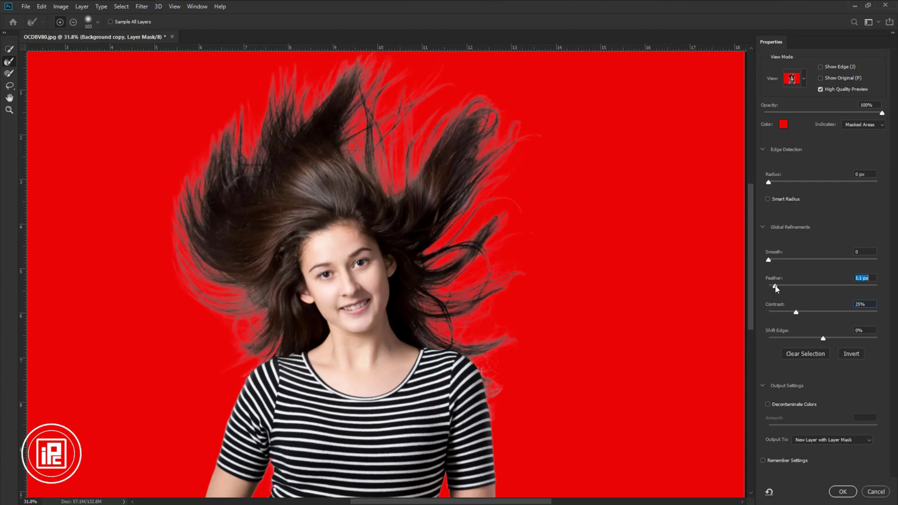
{"action": "mouse_move", "coordinate": [827, 339]}
{"action": "left_mouse_down"}
{"action": "mouse_move", "coordinate": [814, 340]}
{"action": "mouse_move", "coordinate": [830, 339]}
{"action": "left_mouse_up"}
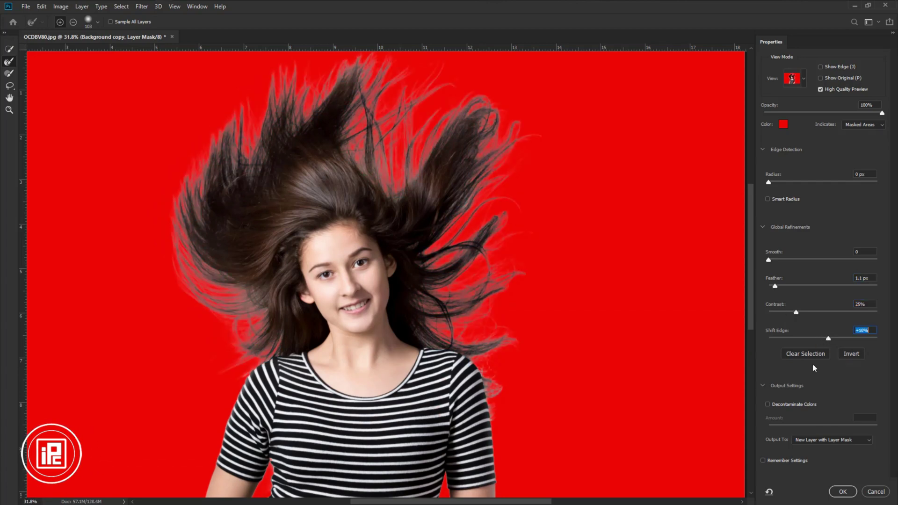
{"action": "left_click", "coordinate": [812, 441]}
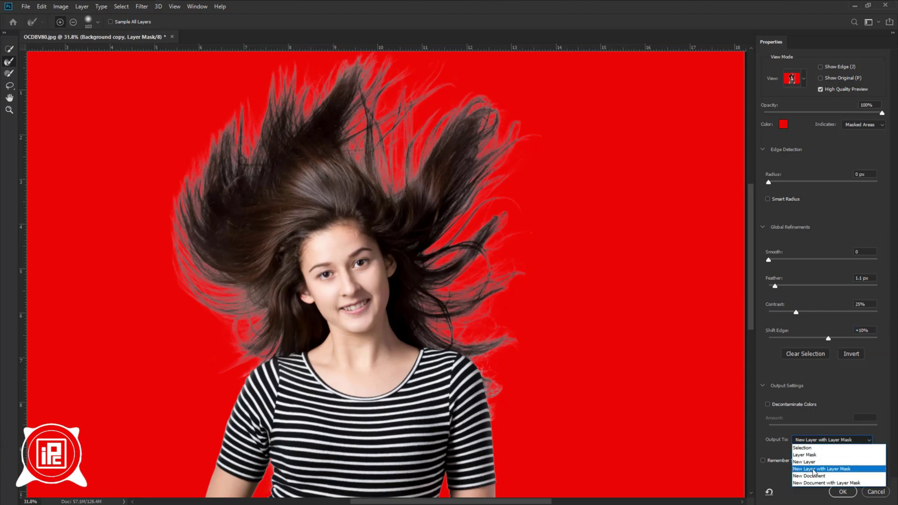
{"action": "left_click", "coordinate": [813, 469]}
{"action": "left_click", "coordinate": [838, 492]}
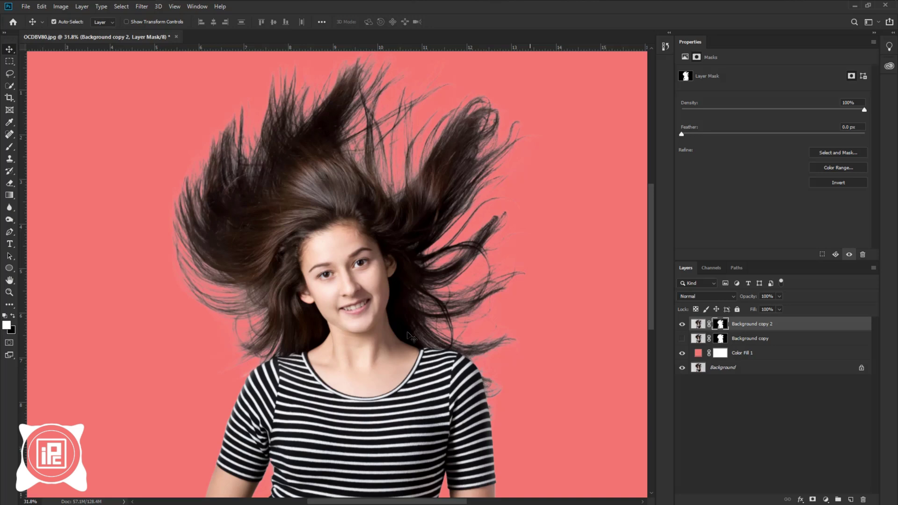
{"action": "scroll", "coordinate": [411, 300], "scroll_direction": "down", "scroll_amount": 5}
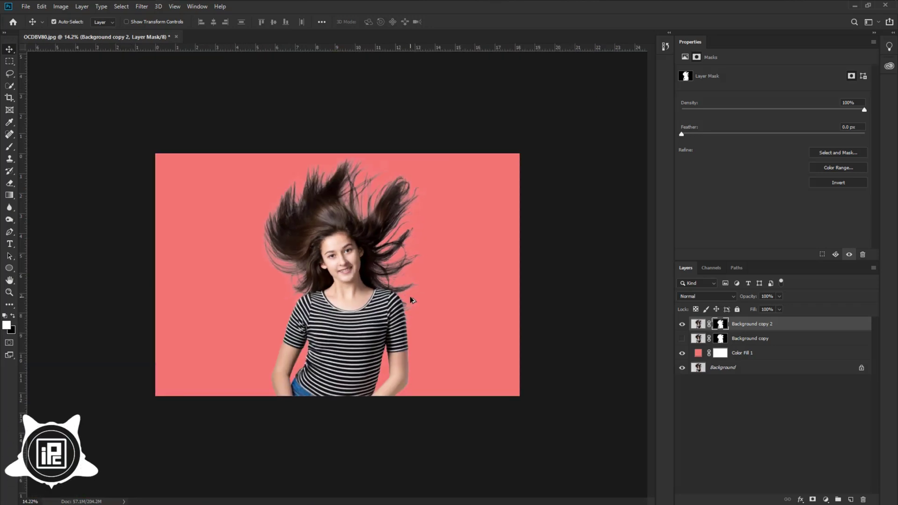
{"action": "scroll", "coordinate": [412, 301], "scroll_direction": "up", "scroll_amount": 3}
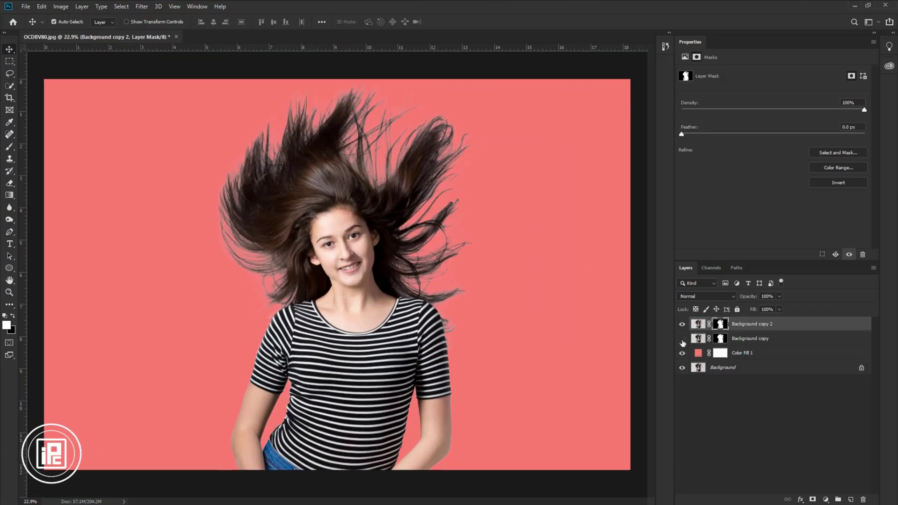
{"action": "left_click", "coordinate": [682, 339]}
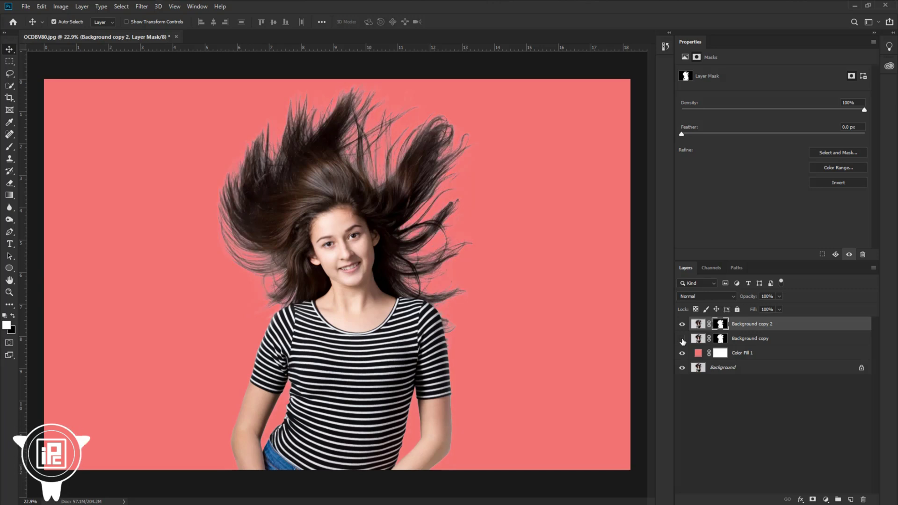
{"action": "left_click", "coordinate": [682, 341]}
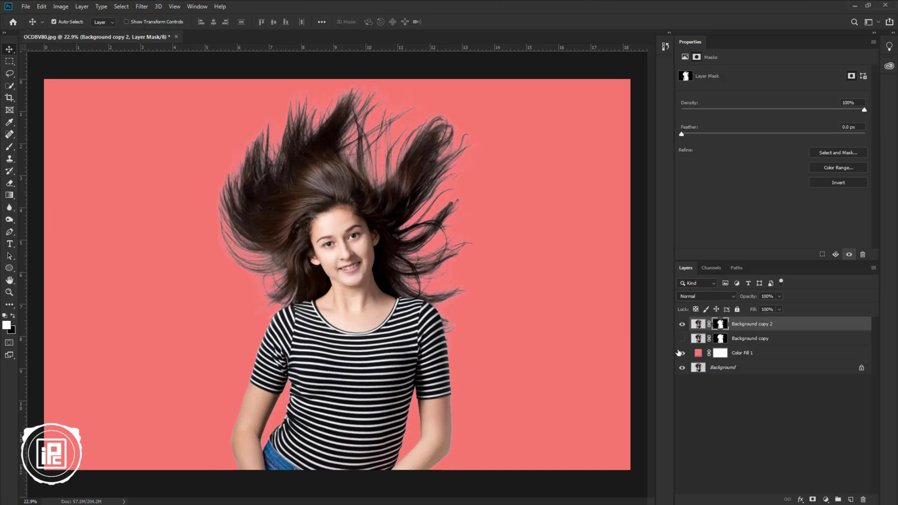
{"action": "left_click", "coordinate": [793, 343]}
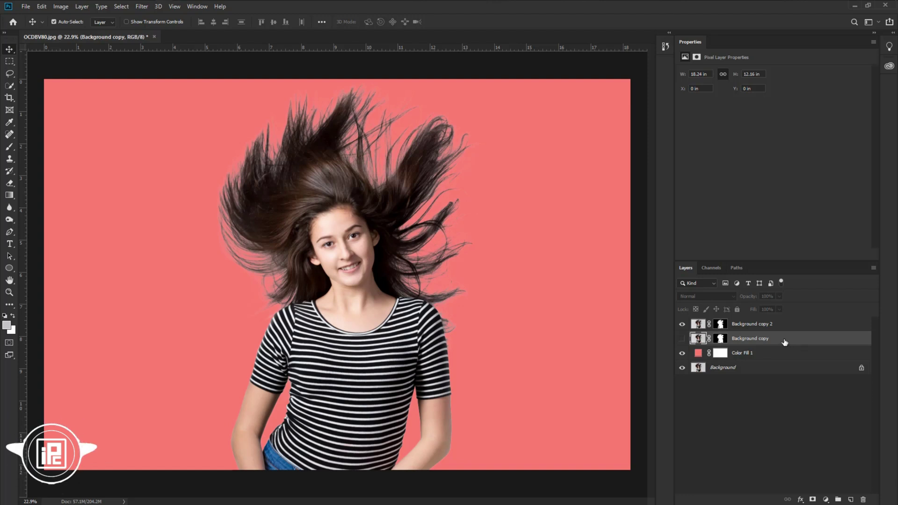
{"action": "left_click", "coordinate": [776, 325]}
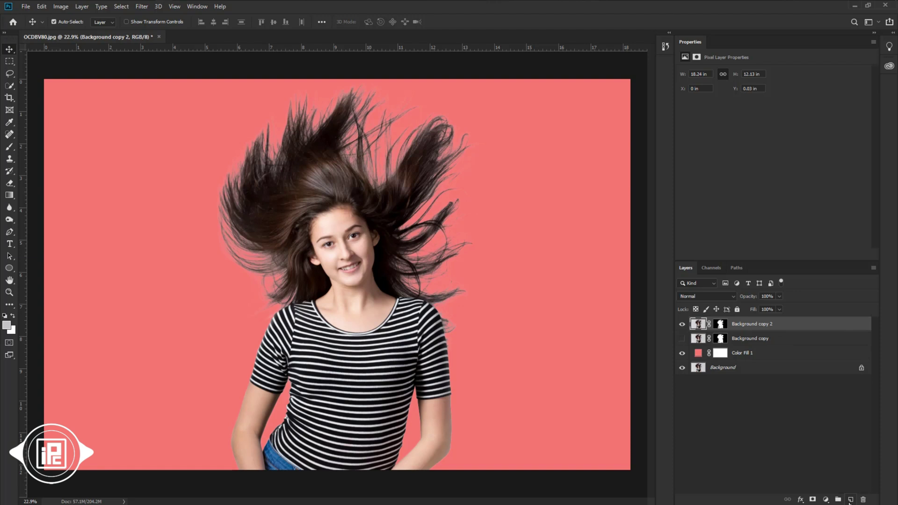
Add an empty Layer 1 clipped to Background copy 2 and pick the Brush tool.
{"action": "left_click", "coordinate": [850, 500]}
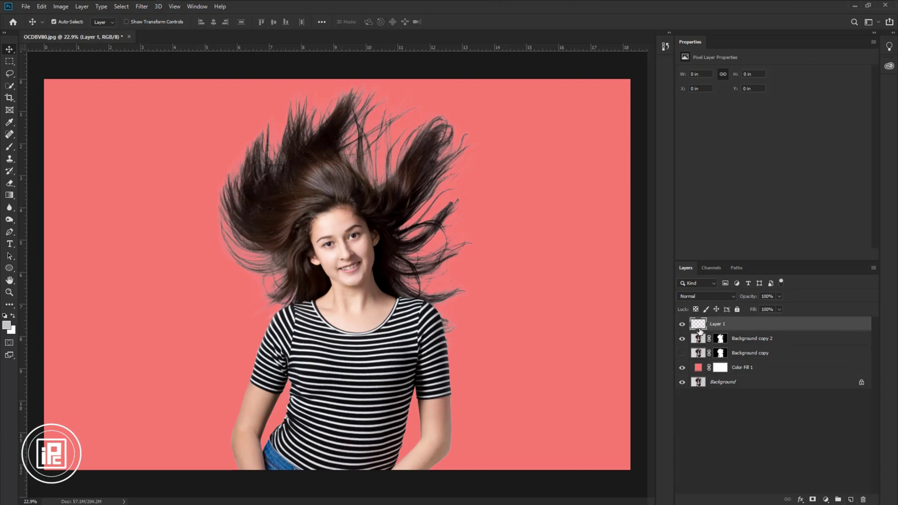
{"action": "right_click", "coordinate": [735, 330]}
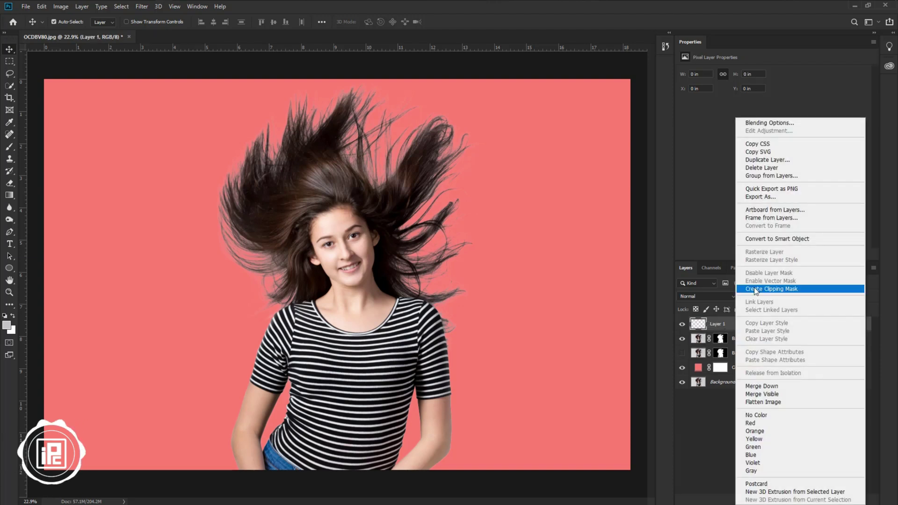
{"action": "left_click", "coordinate": [771, 290]}
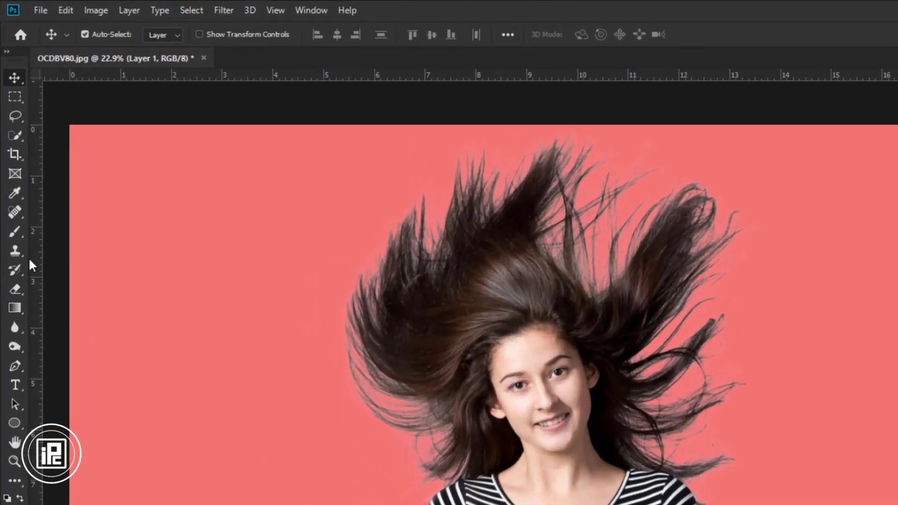
{"action": "left_click", "coordinate": [16, 236]}
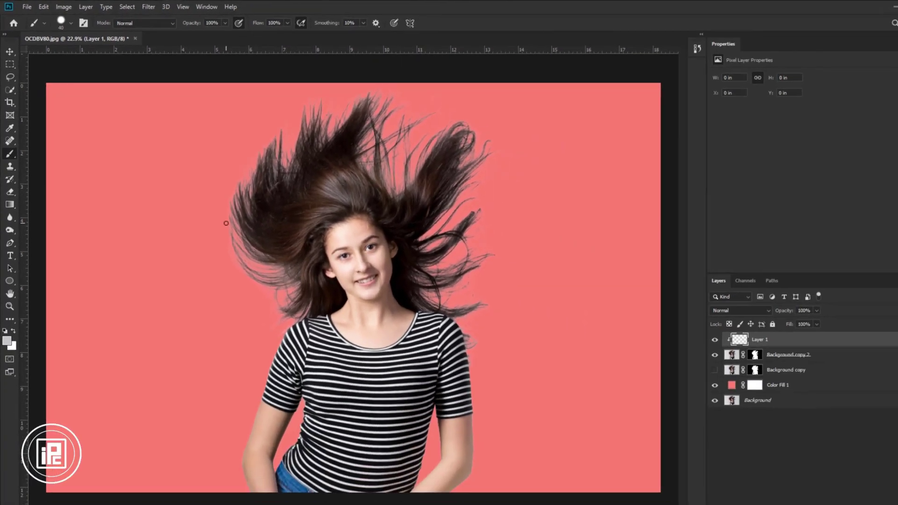
{"action": "scroll", "coordinate": [216, 210], "scroll_direction": "up", "scroll_amount": 3}
{"action": "scroll", "coordinate": [251, 213], "scroll_direction": "up", "scroll_amount": 2}
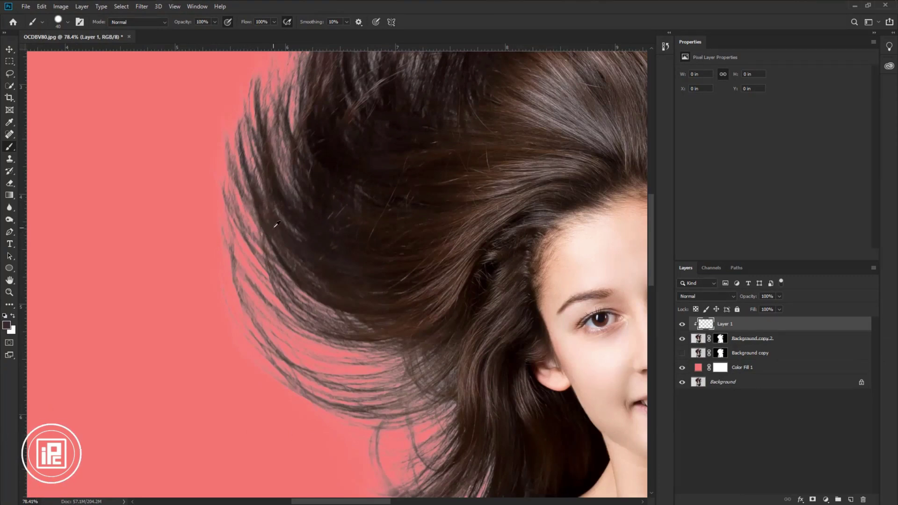
Sample a dark brown hair colour as the foreground colour and enlarge the brush.
{"action": "left_click", "coordinate": [8, 324]}
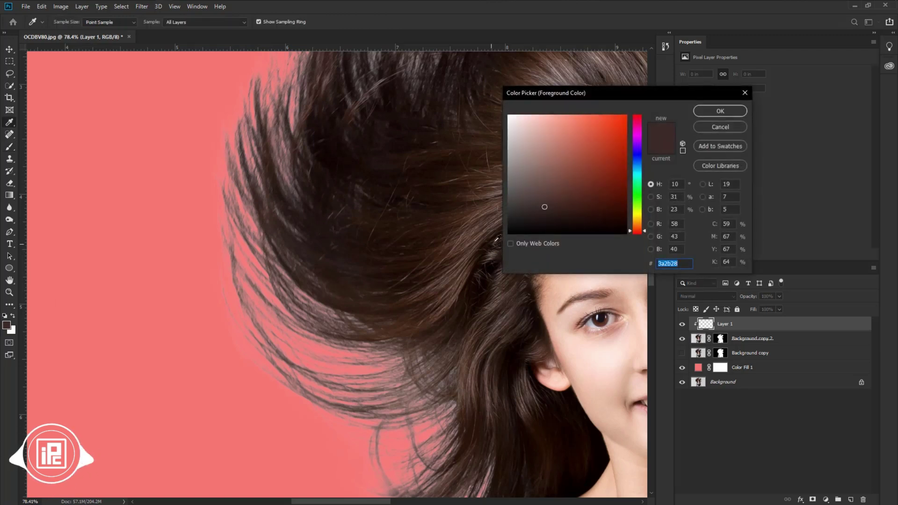
{"action": "left_click", "coordinate": [362, 232]}
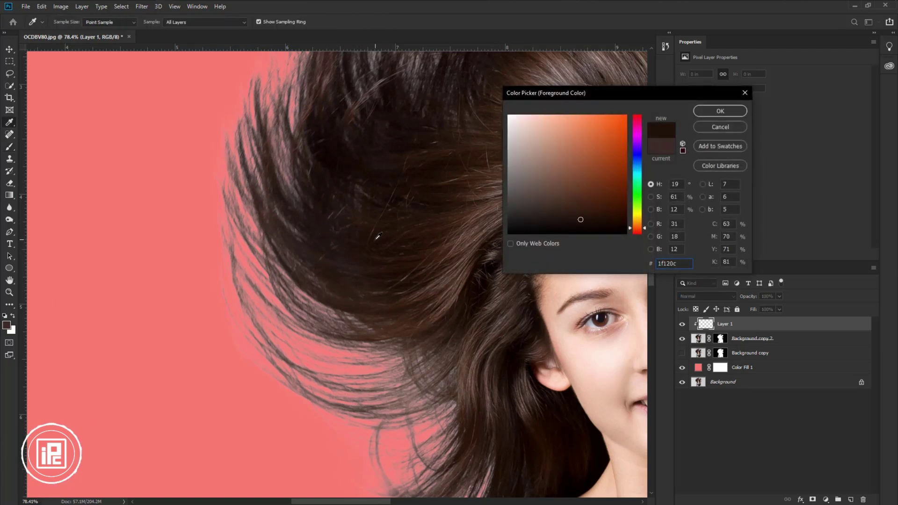
{"action": "left_click", "coordinate": [360, 225]}
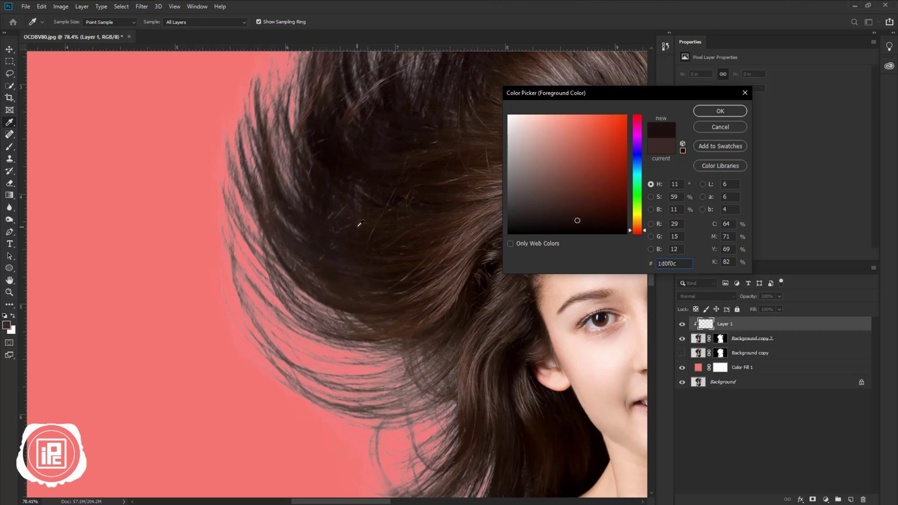
{"action": "left_click", "coordinate": [726, 113]}
{"action": "key", "text": "b"}
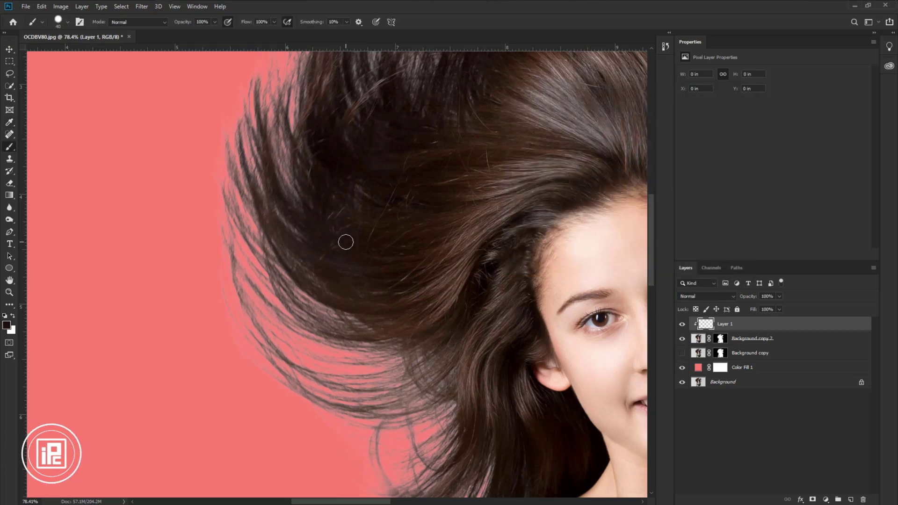
Undo a dark test stroke and set Layer 1's blend mode to Soft Light.
{"action": "left_click_drag", "start_coordinate": [250, 151], "coordinate": [250, 204]}
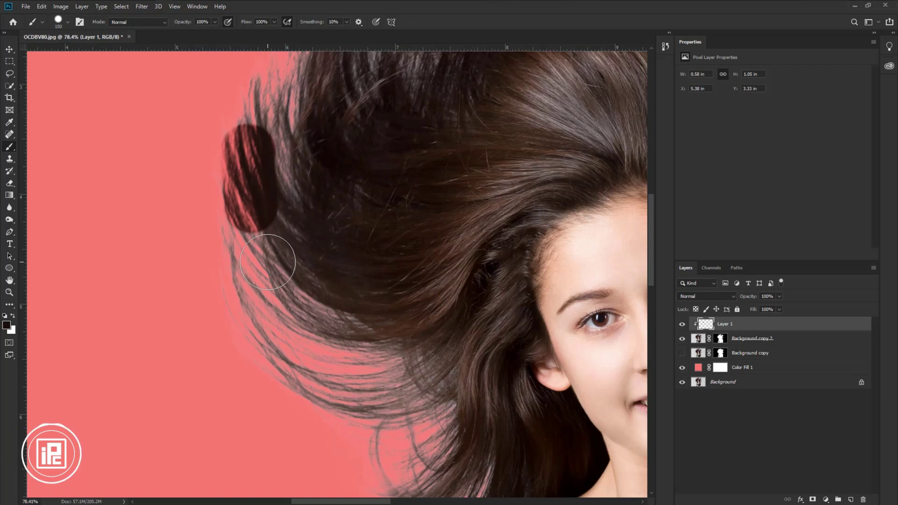
{"action": "key", "text": "ctrl+z"}
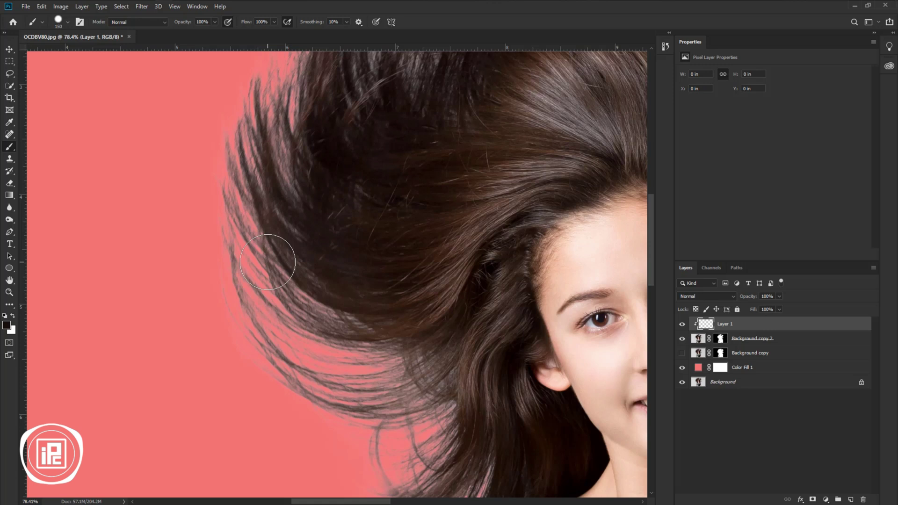
{"action": "left_click", "coordinate": [702, 296]}
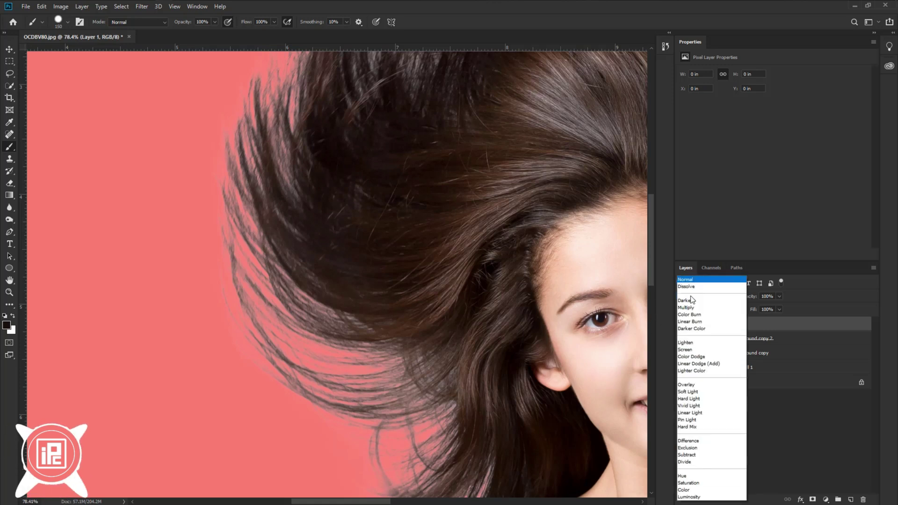
{"action": "left_click", "coordinate": [687, 392]}
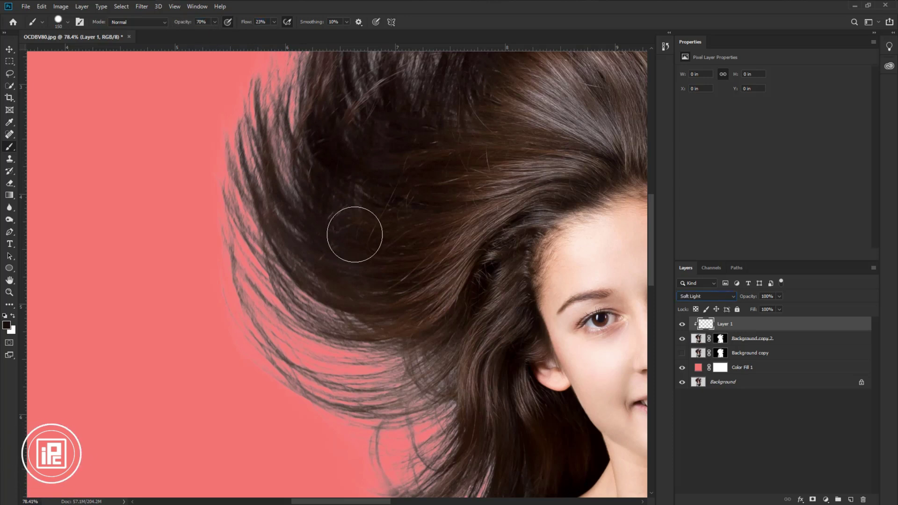
Paint Soft Light strokes over the light fringes on the left, top and right hair edges.
{"action": "left_click_drag", "start_coordinate": [259, 116], "coordinate": [263, 195]}
{"action": "mouse_move", "coordinate": [281, 285]}
{"action": "left_mouse_down"}
{"action": "mouse_move", "coordinate": [273, 355]}
{"action": "mouse_move", "coordinate": [230, 297]}
{"action": "mouse_move", "coordinate": [360, 388]}
{"action": "mouse_move", "coordinate": [380, 358]}
{"action": "left_mouse_up"}
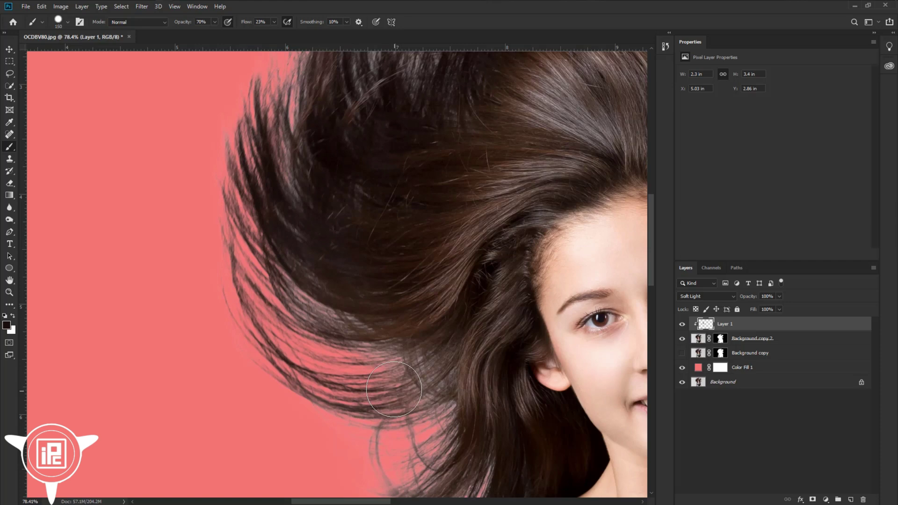
{"action": "scroll", "coordinate": [272, 397], "scroll_direction": "down", "scroll_amount": 4}
{"action": "scroll", "coordinate": [272, 397], "scroll_direction": "right", "scroll_amount": 4}
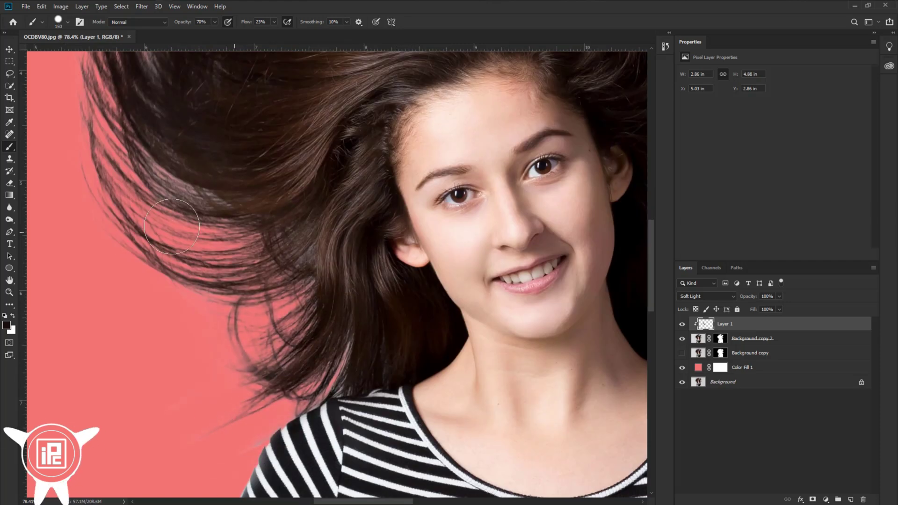
{"action": "scroll", "coordinate": [272, 397], "scroll_direction": "up", "scroll_amount": 4}
{"action": "scroll", "coordinate": [272, 397], "scroll_direction": "left", "scroll_amount": 4}
{"action": "scroll", "coordinate": [281, 281], "scroll_direction": "up", "scroll_amount": 4}
{"action": "mouse_move", "coordinate": [393, 210]}
{"action": "left_mouse_down"}
{"action": "mouse_move", "coordinate": [292, 133]}
{"action": "mouse_move", "coordinate": [341, 220]}
{"action": "left_mouse_up"}
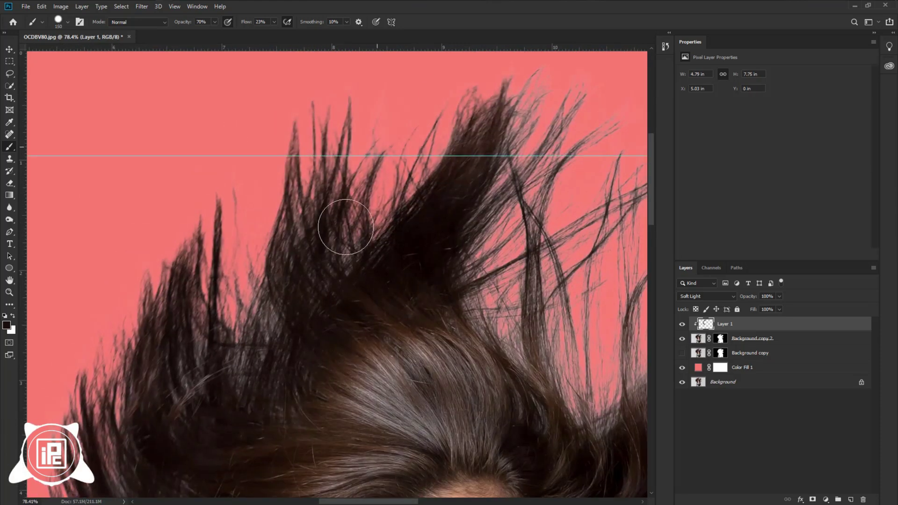
{"action": "scroll", "coordinate": [341, 221], "scroll_direction": "right", "scroll_amount": 4}
{"action": "scroll", "coordinate": [341, 221], "scroll_direction": "up", "scroll_amount": 2}
{"action": "left_click_drag", "start_coordinate": [337, 280], "coordinate": [421, 210]}
{"action": "scroll", "coordinate": [415, 174], "scroll_direction": "down", "scroll_amount": 2}
{"action": "left_click_drag", "start_coordinate": [415, 173], "coordinate": [411, 251]}
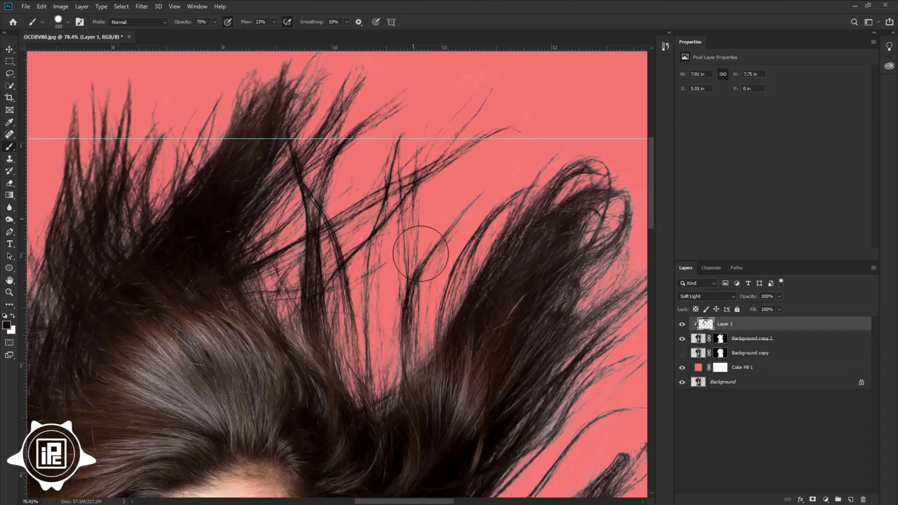
{"action": "scroll", "coordinate": [411, 250], "scroll_direction": "down", "scroll_amount": 3}
{"action": "scroll", "coordinate": [411, 250], "scroll_direction": "right", "scroll_amount": 4}
{"action": "scroll", "coordinate": [471, 260], "scroll_direction": "down", "scroll_amount": 3}
{"action": "left_click_drag", "start_coordinate": [470, 261], "coordinate": [460, 260]}
{"action": "scroll", "coordinate": [506, 466], "scroll_direction": "down", "scroll_amount": 2}
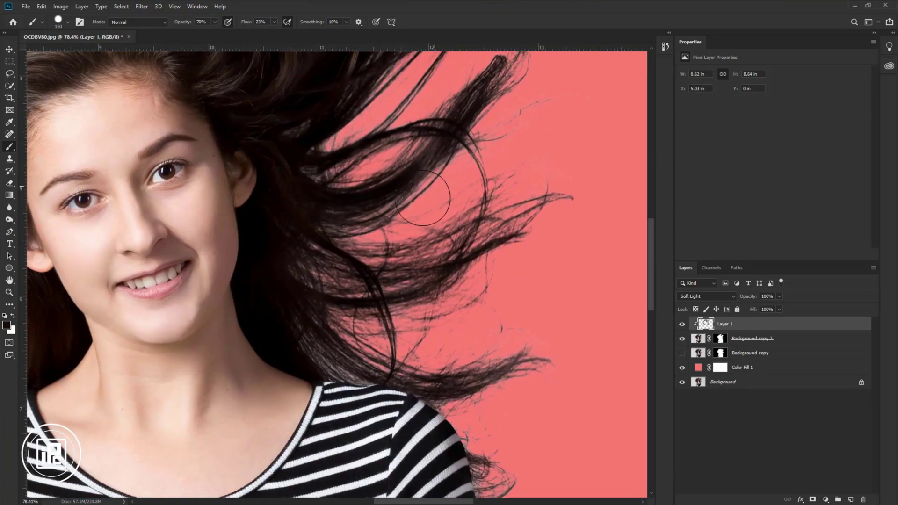
{"action": "scroll", "coordinate": [505, 465], "scroll_direction": "up", "scroll_amount": 3}
{"action": "left_click_drag", "start_coordinate": [421, 126], "coordinate": [469, 203]}
{"action": "scroll", "coordinate": [501, 125], "scroll_direction": "down", "scroll_amount": 5}
{"action": "scroll", "coordinate": [422, 220], "scroll_direction": "down", "scroll_amount": 5}
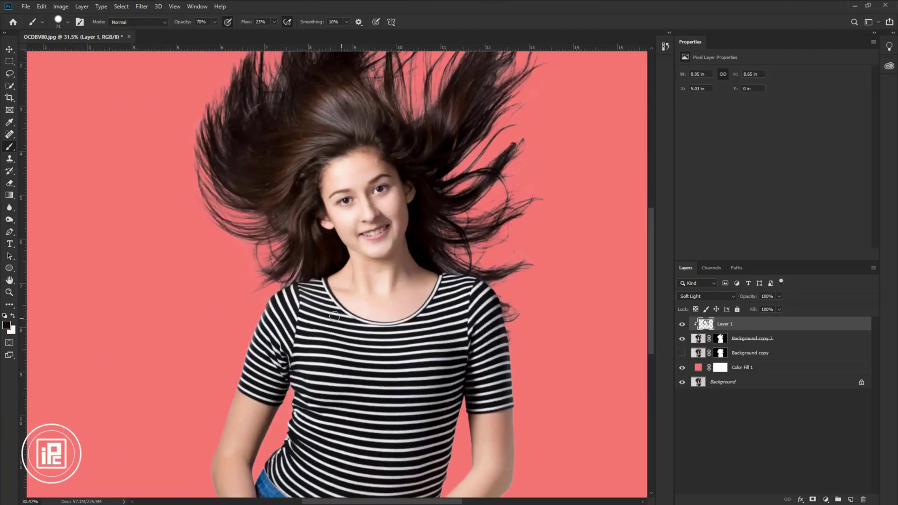
{"action": "scroll", "coordinate": [246, 373], "scroll_direction": "up", "scroll_amount": 3}
{"action": "scroll", "coordinate": [241, 167], "scroll_direction": "down", "scroll_amount": 2}
{"action": "scroll", "coordinate": [287, 174], "scroll_direction": "up", "scroll_amount": 2}
{"action": "scroll", "coordinate": [287, 173], "scroll_direction": "right", "scroll_amount": 2}
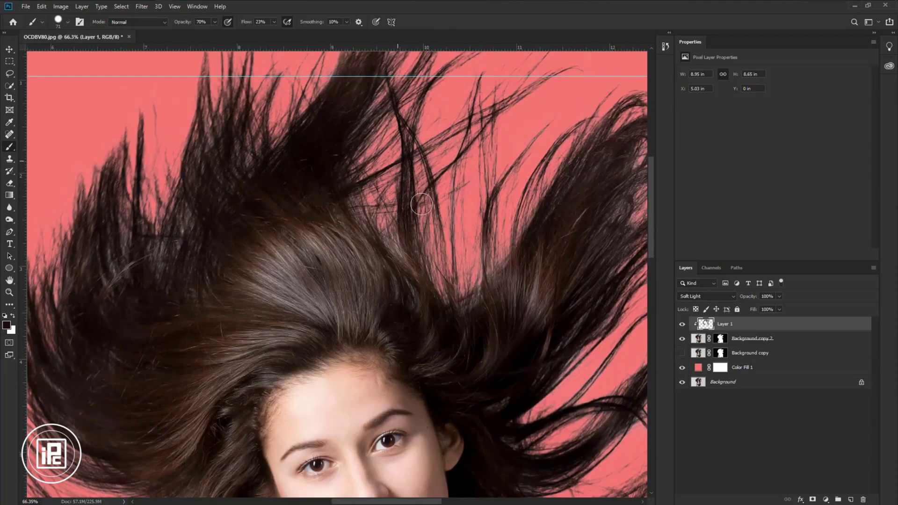
{"action": "scroll", "coordinate": [287, 173], "scroll_direction": "right", "scroll_amount": 2}
{"action": "scroll", "coordinate": [557, 249], "scroll_direction": "down", "scroll_amount": 1}
{"action": "scroll", "coordinate": [460, 336], "scroll_direction": "down", "scroll_amount": 2}
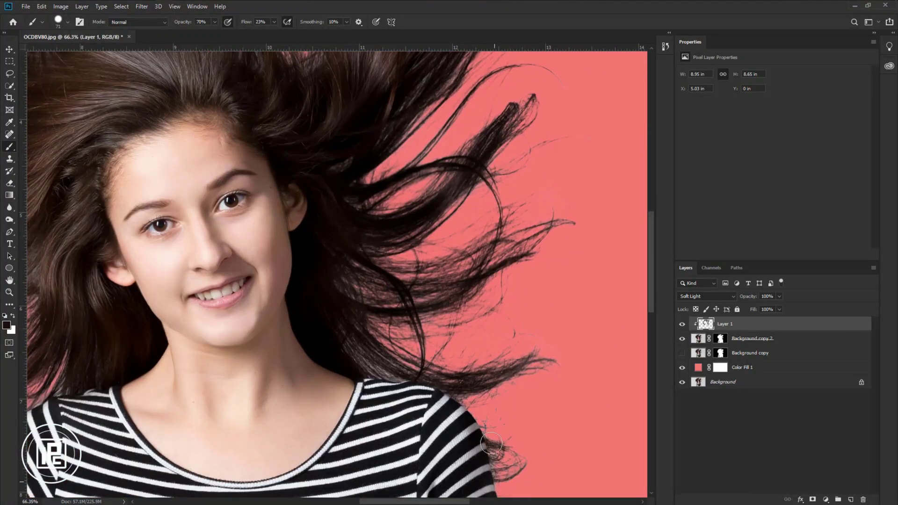
{"action": "scroll", "coordinate": [456, 342], "scroll_direction": "down", "scroll_amount": 2}
{"action": "scroll", "coordinate": [451, 349], "scroll_direction": "down", "scroll_amount": 1}
{"action": "scroll", "coordinate": [281, 297], "scroll_direction": "up", "scroll_amount": 2}
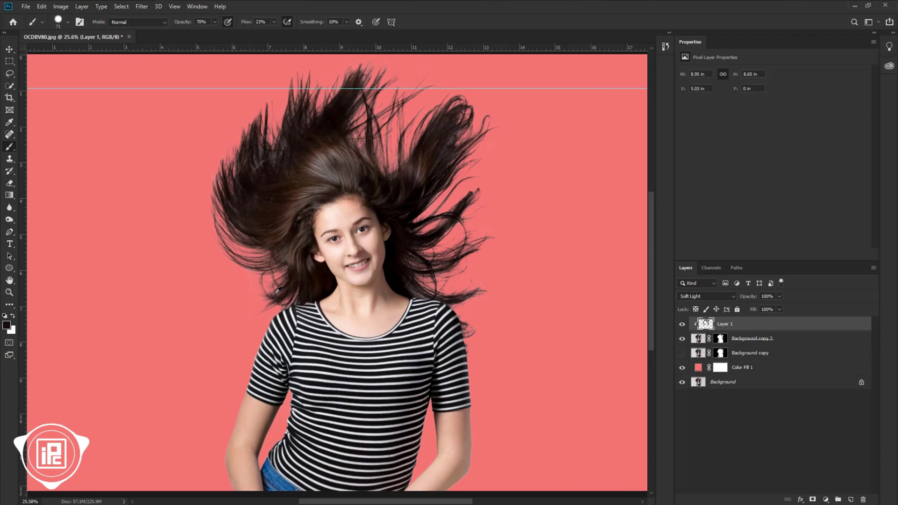
{"action": "scroll", "coordinate": [277, 291], "scroll_direction": "up", "scroll_amount": 1}
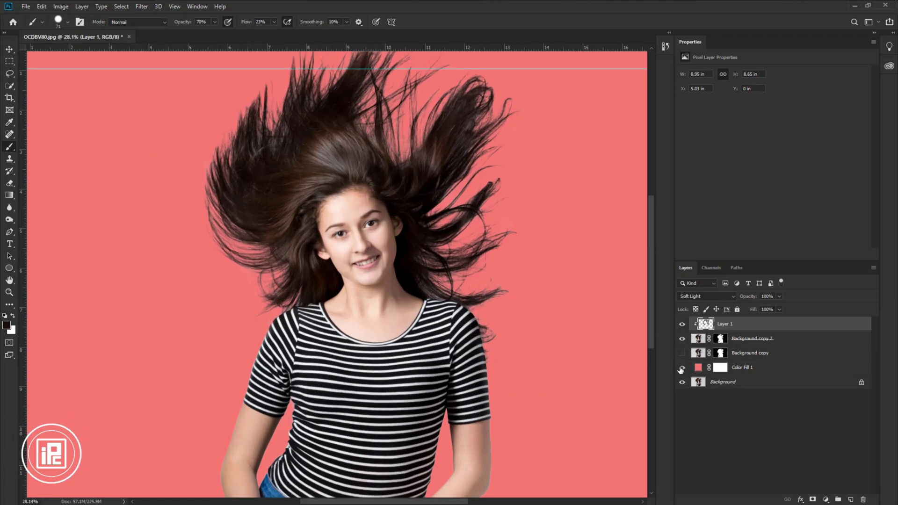
Turn off the Background layer's visibility, briefly hiding Color Fill 1 to compare.
{"action": "left_click", "coordinate": [681, 368]}
{"action": "scroll", "coordinate": [479, 363], "scroll_direction": "down", "scroll_amount": 1}
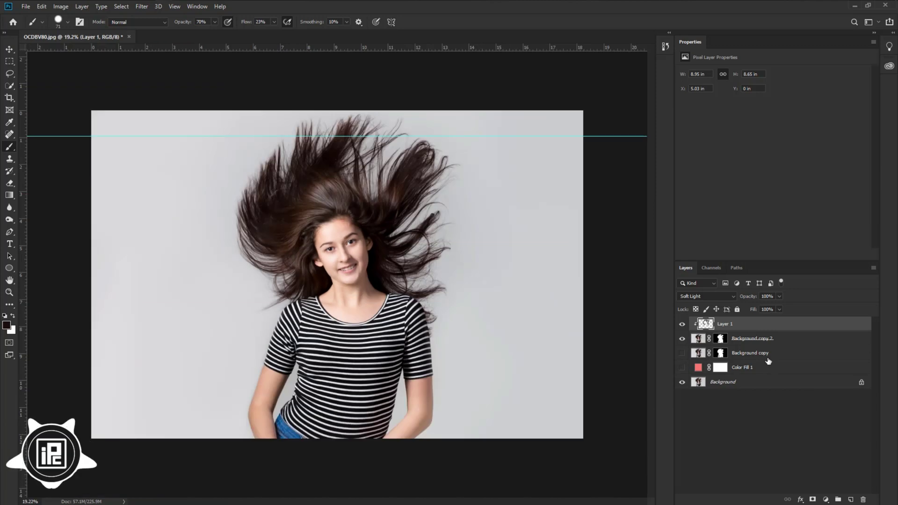
{"action": "left_click", "coordinate": [682, 382]}
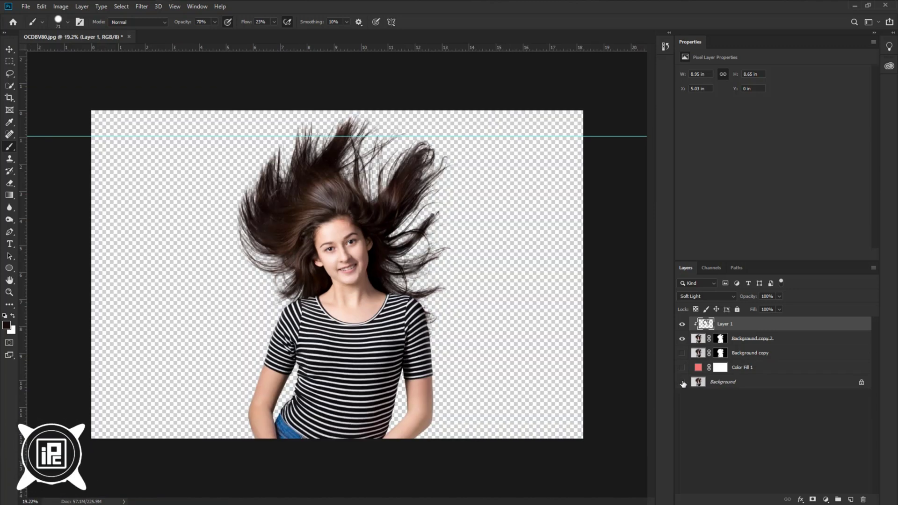
{"action": "left_click", "coordinate": [681, 383]}
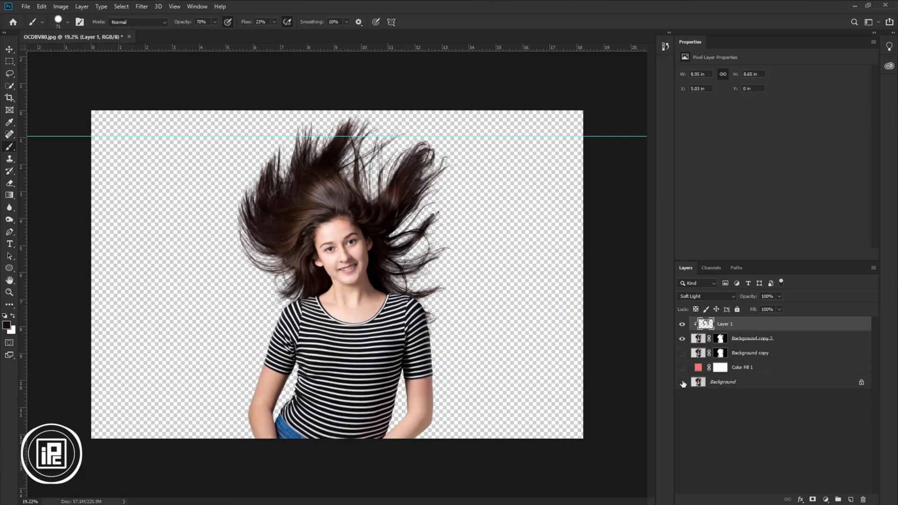
Show Color Fill 1 again and change its colour from salmon-pink to bright yellow.
{"action": "left_click", "coordinate": [682, 368]}
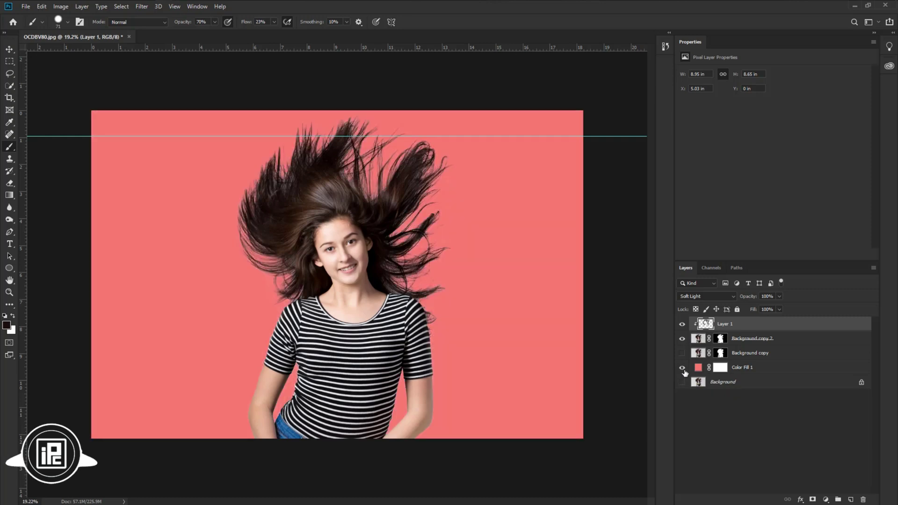
{"action": "double_click", "coordinate": [697, 367]}
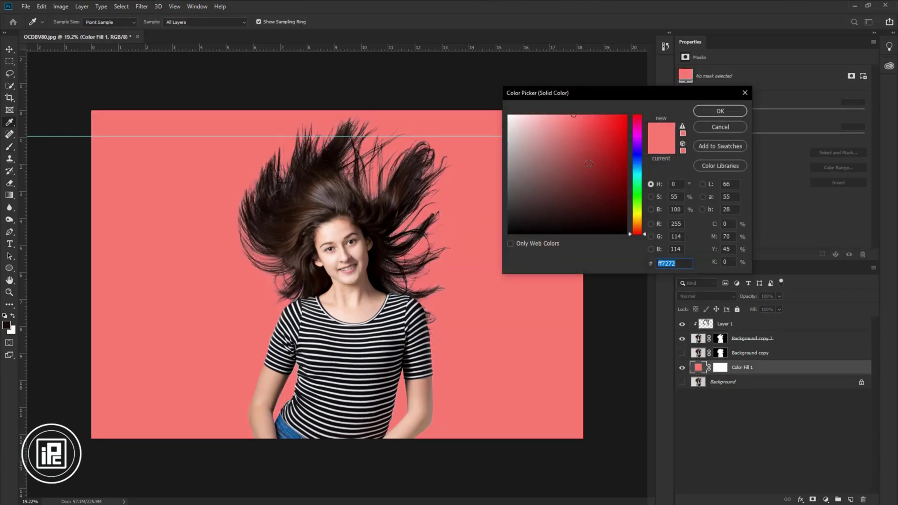
{"action": "mouse_move", "coordinate": [588, 164]}
{"action": "left_mouse_down"}
{"action": "mouse_move", "coordinate": [617, 115]}
{"action": "mouse_move", "coordinate": [637, 145]}
{"action": "mouse_move", "coordinate": [637, 175]}
{"action": "left_mouse_up"}
{"action": "left_click_drag", "start_coordinate": [634, 94], "coordinate": [753, 93]}
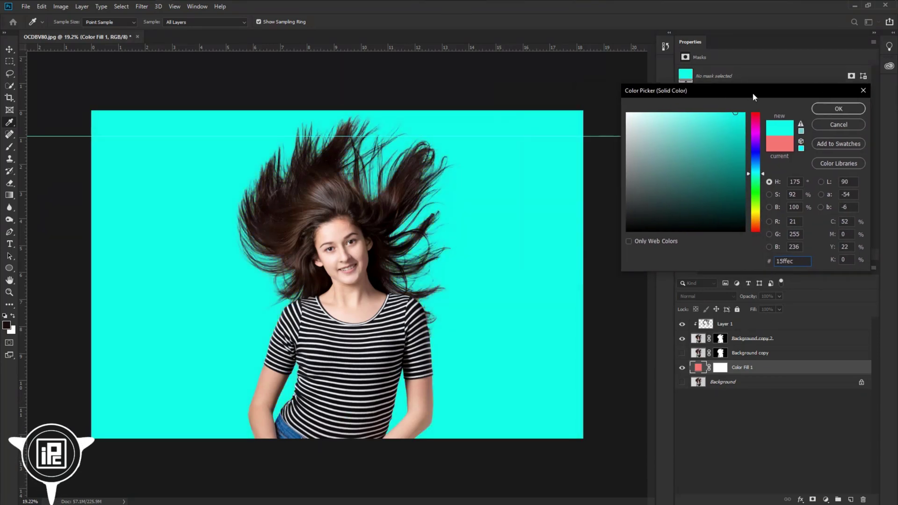
{"action": "left_click_drag", "start_coordinate": [754, 148], "coordinate": [757, 214]}
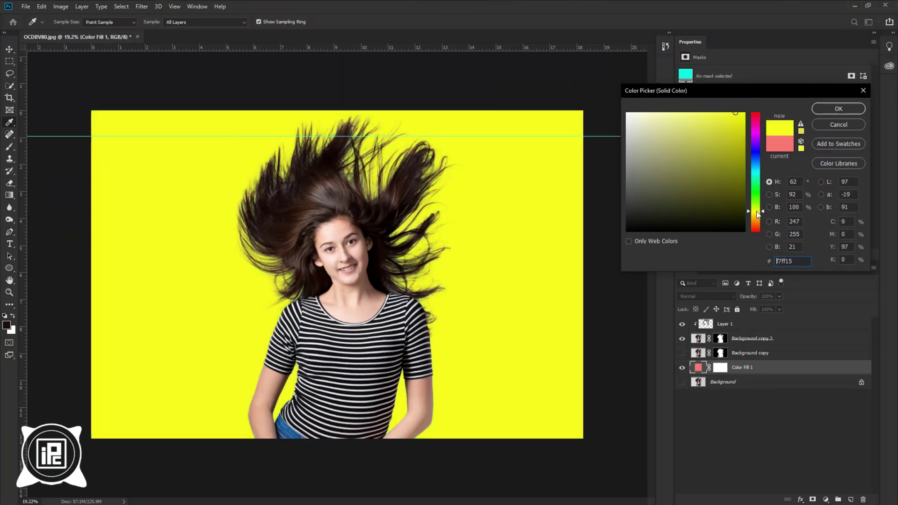
{"action": "left_click", "coordinate": [838, 109]}
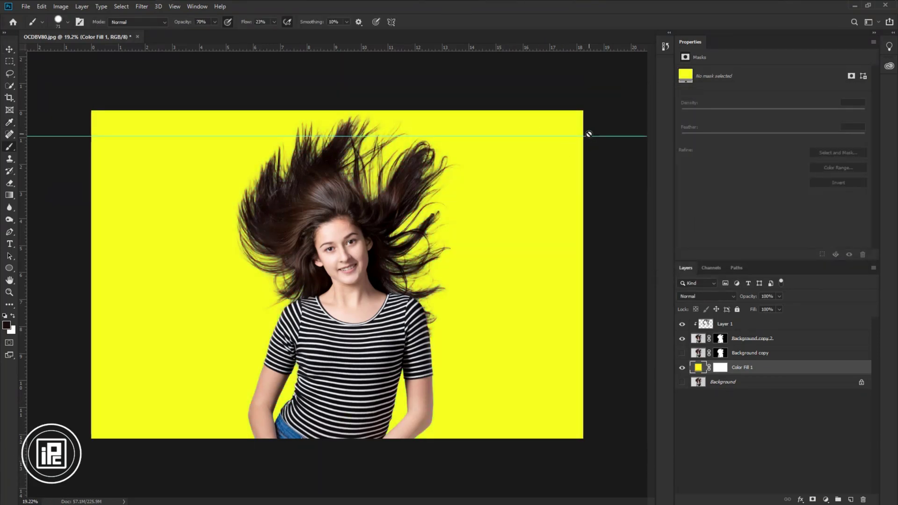
Drag the cyan horizontal guide off the image with the Move tool.
{"action": "left_click", "coordinate": [11, 51]}
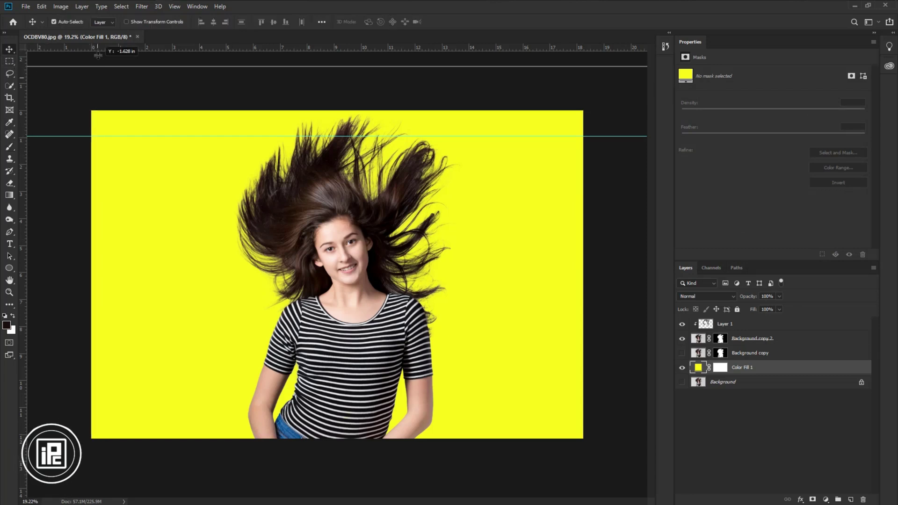
{"action": "left_click_drag", "start_coordinate": [92, 136], "coordinate": [98, 44]}
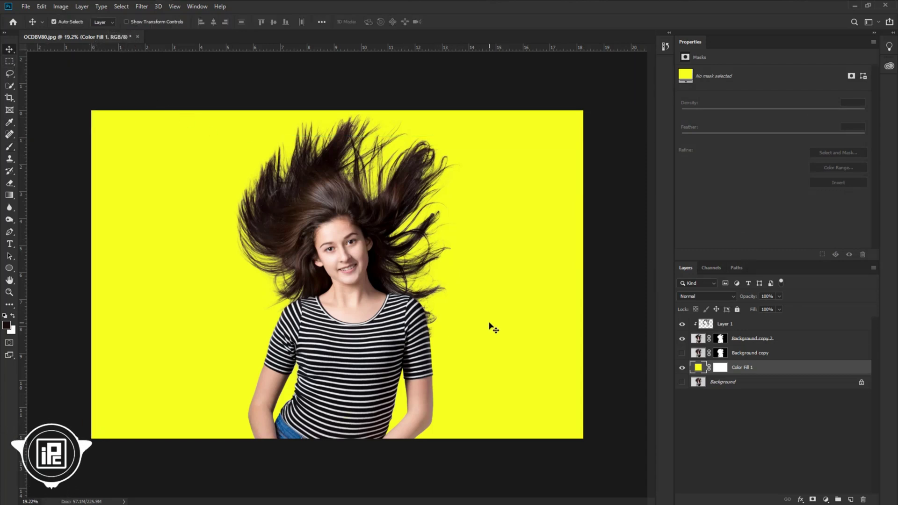